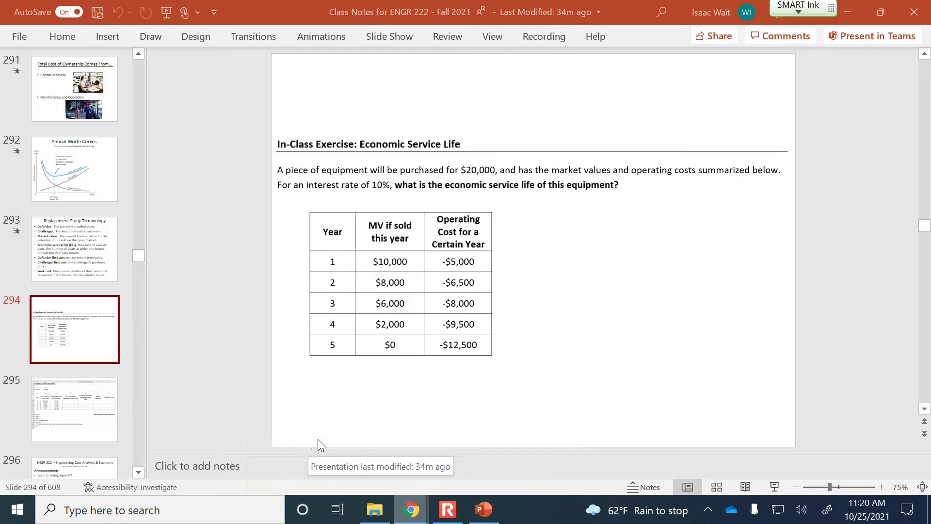
Switch to Chrome, go to mymu.marshall.edu, and sign in with the account username and password
type("my")
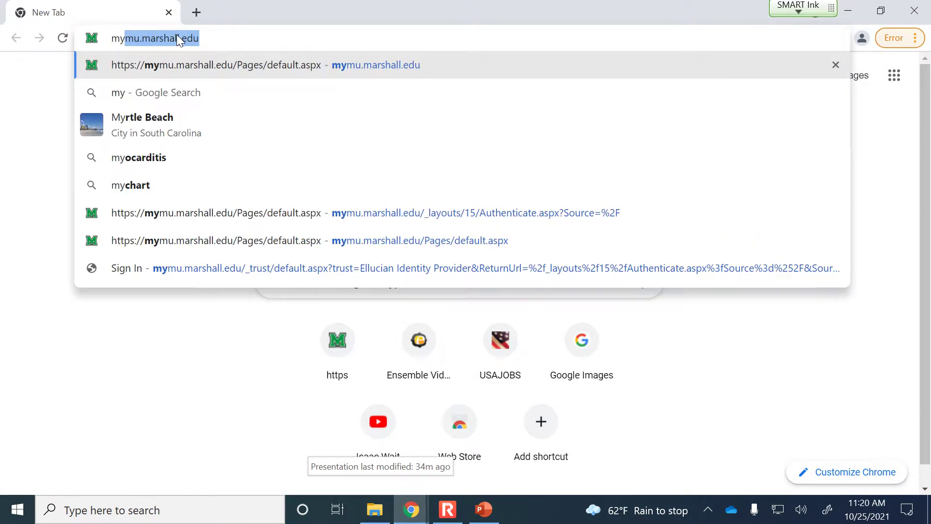
key("Return")
type("wait")
key("Tab")
type("******")
key("Return")
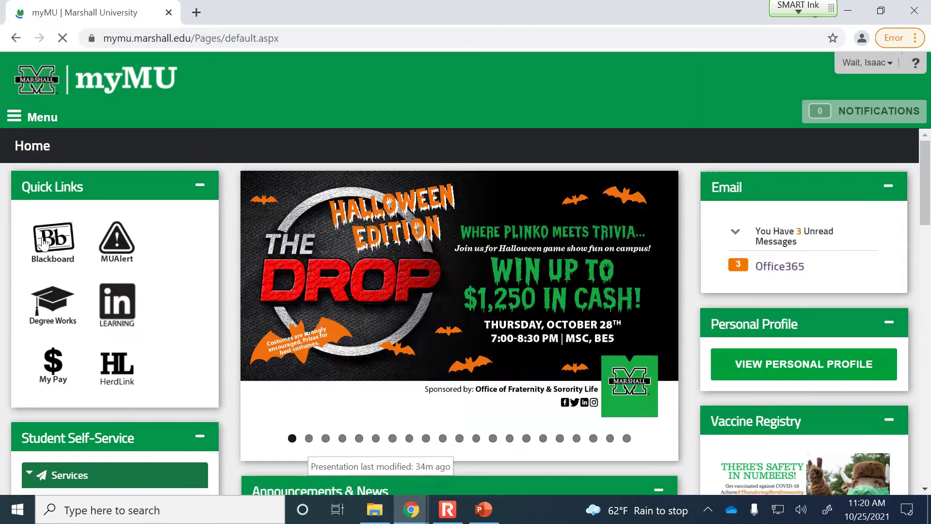
In Blackboard's ENGR-222-101 course, download ICE 27 - Economic Service Life from the Student Start Files / Excel Templates folder
left_click(48, 241)
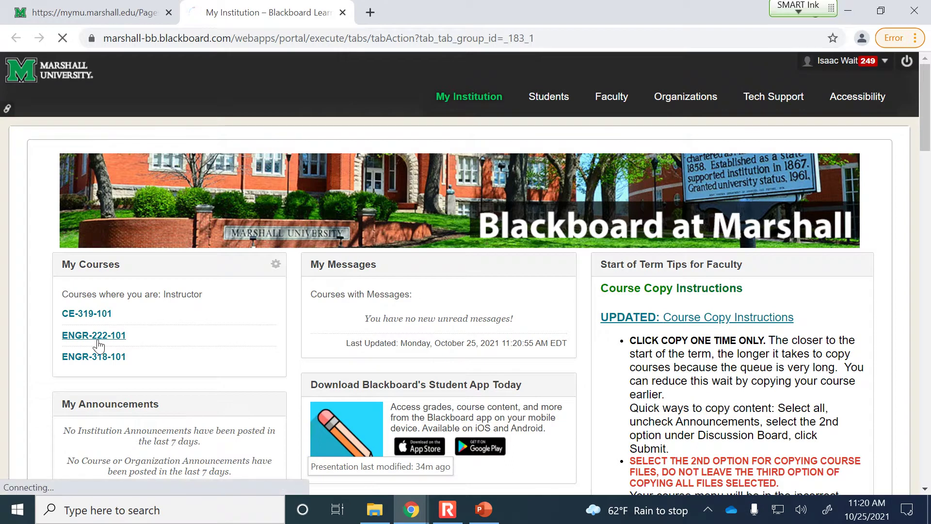
left_click(112, 335)
scroll(226, 297, "down", 6)
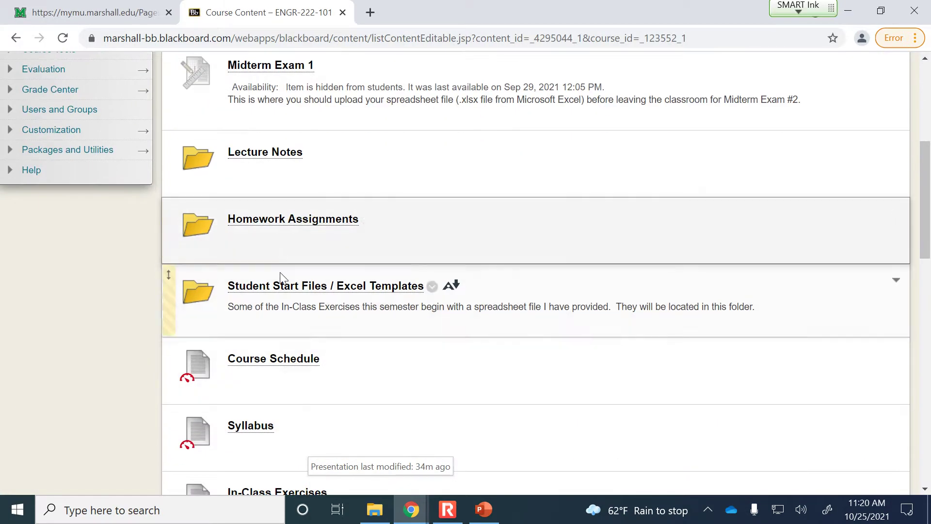
left_click(279, 287)
left_click(310, 440)
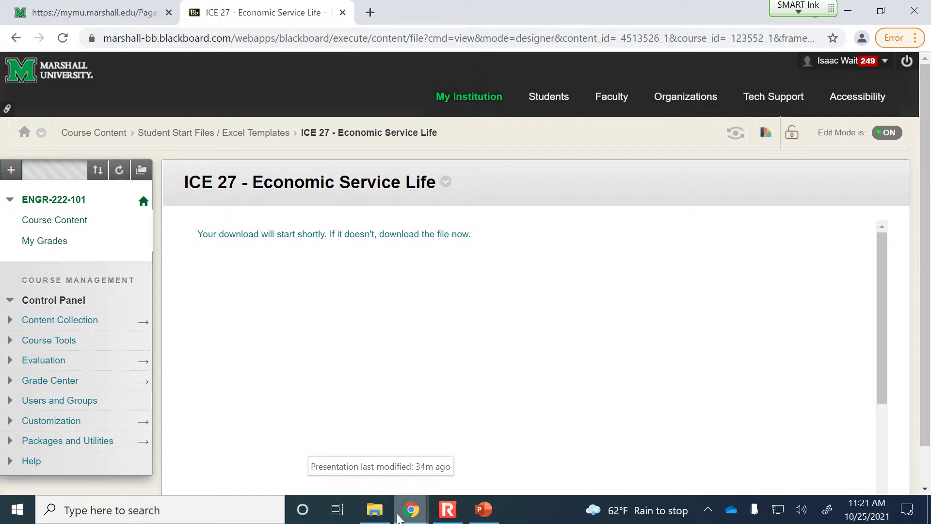
Switch to File Explorer and open the Economic Service Life student starting file for ICE 27 from Downloads in Excel
left_click(371, 515)
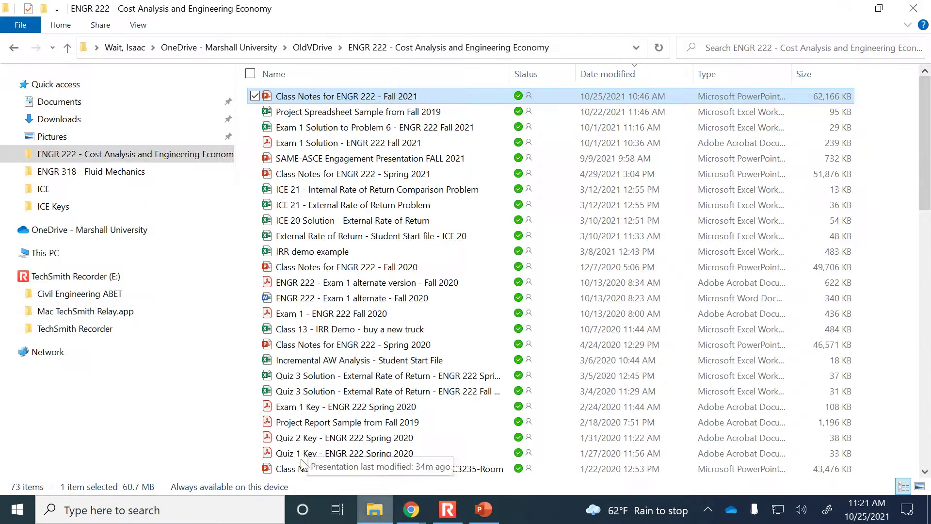
left_click(59, 119)
left_click(367, 117)
double_click(367, 117)
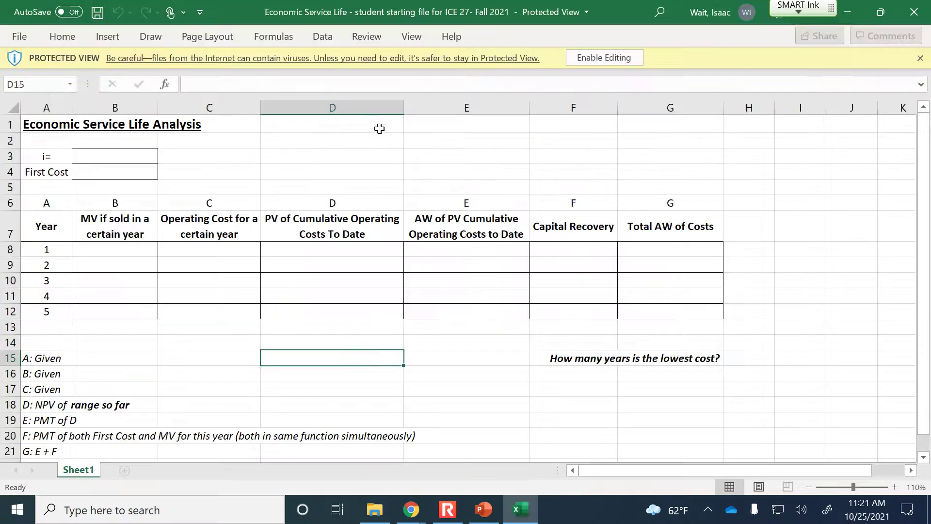
Enable editing of the protected workbook and enlarge the sheet view to 130%
left_click(625, 60)
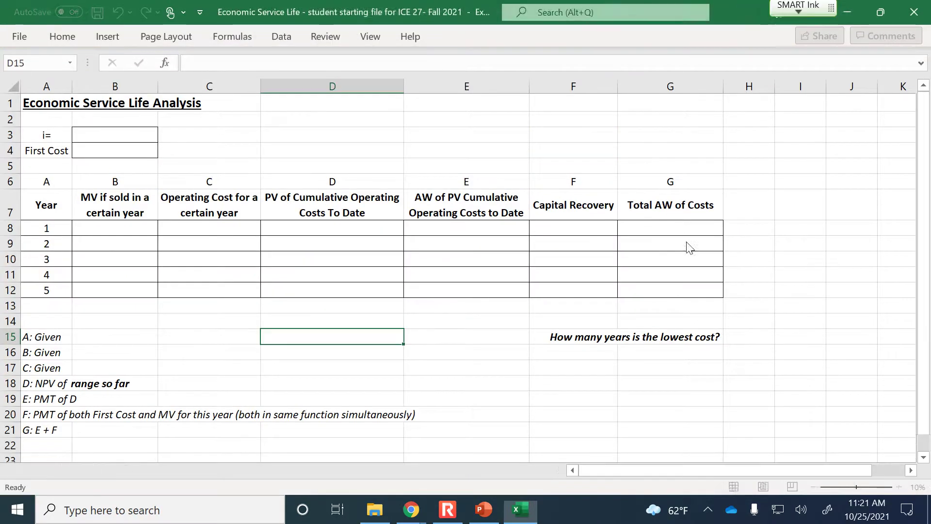
left_click(894, 486)
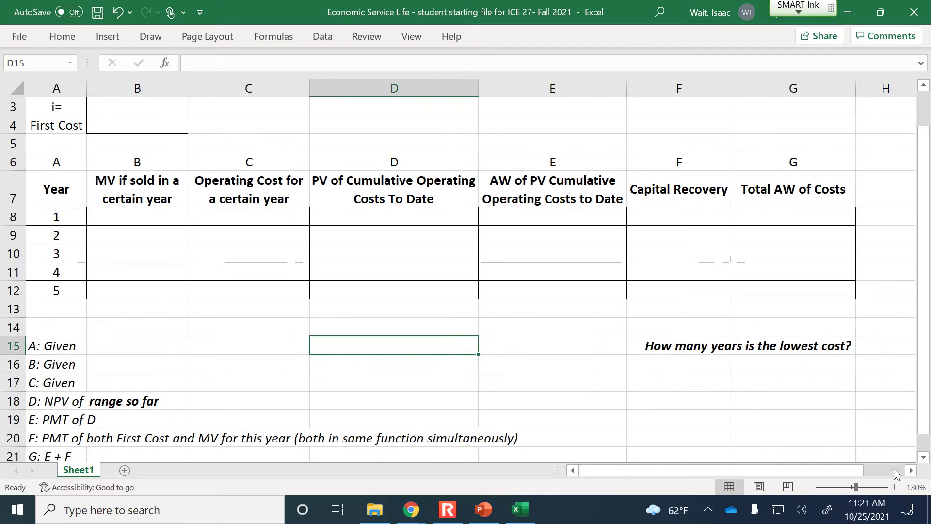
left_click(894, 487)
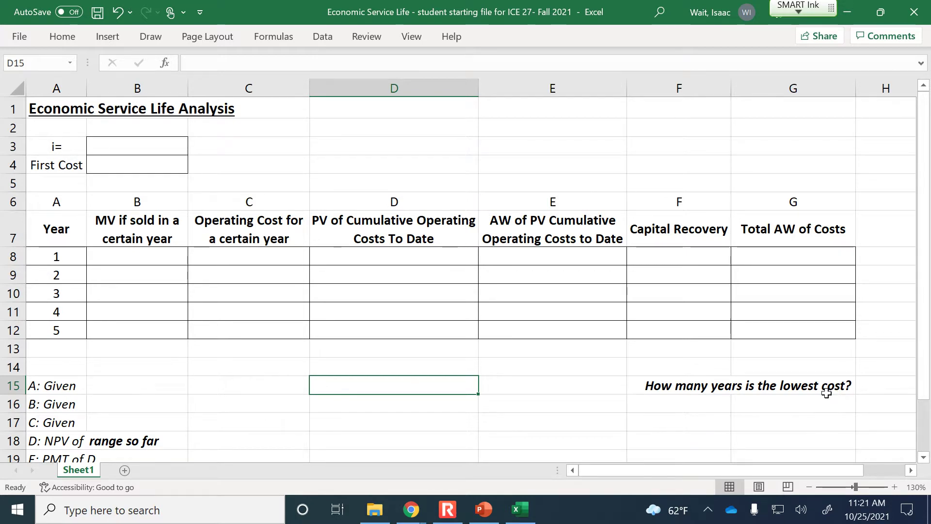
Enter an interest rate of 0.1 in B3 and a first cost of -20000 in B4
left_click(153, 142)
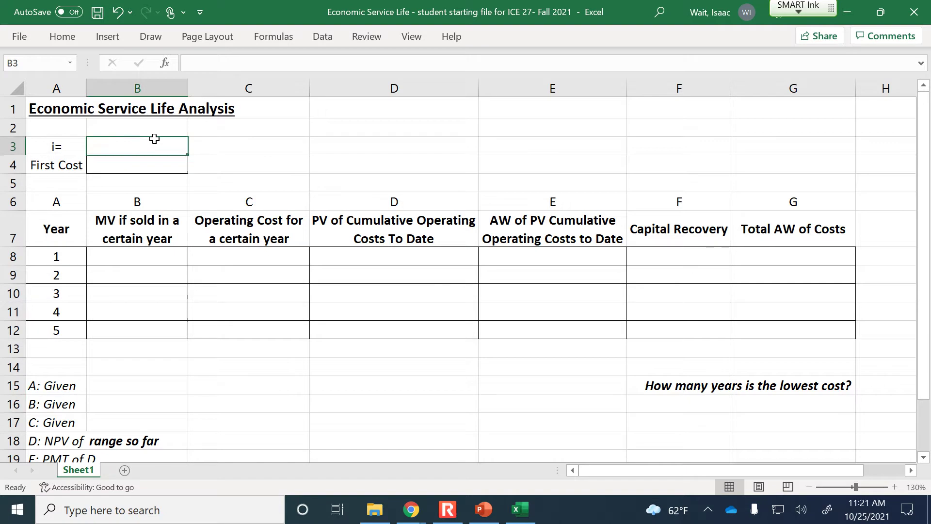
type(".1")
key("Return")
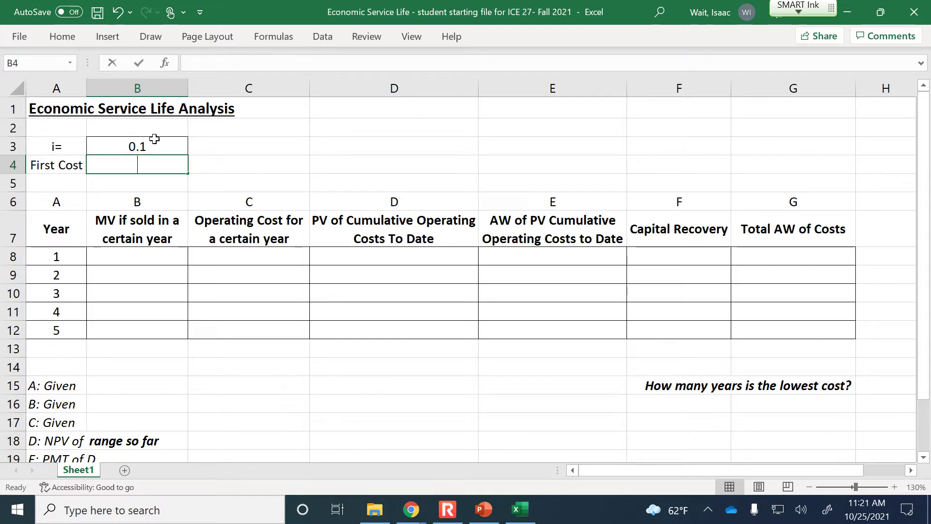
type("-20000")
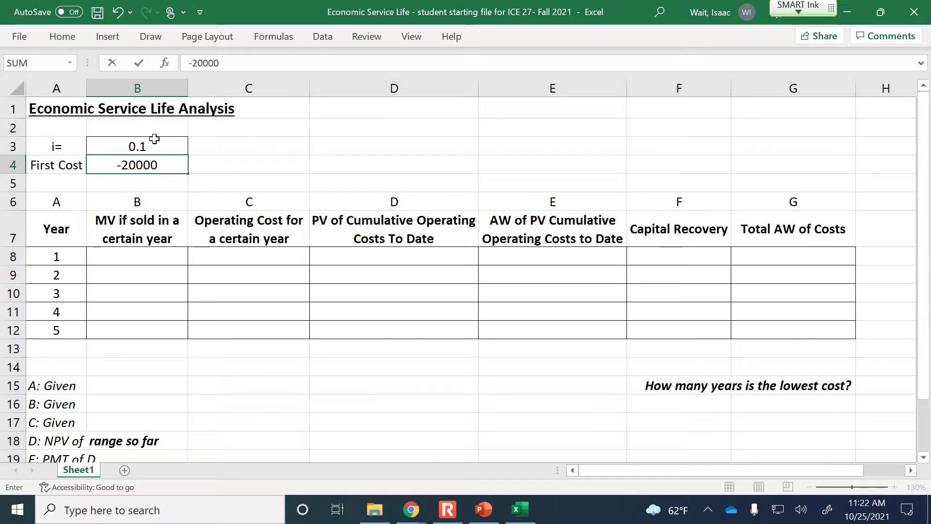
key("Return")
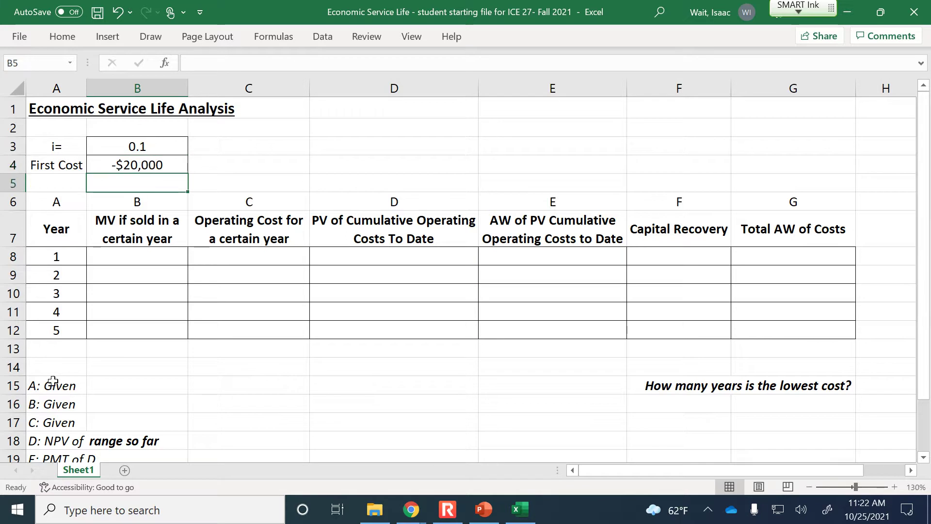
Examine the notes on the given columns and the operating cost ranges behind each cumulative present value for years 1 to 3
left_click(47, 384)
left_click(46, 404)
left_click(47, 421)
left_click(125, 257)
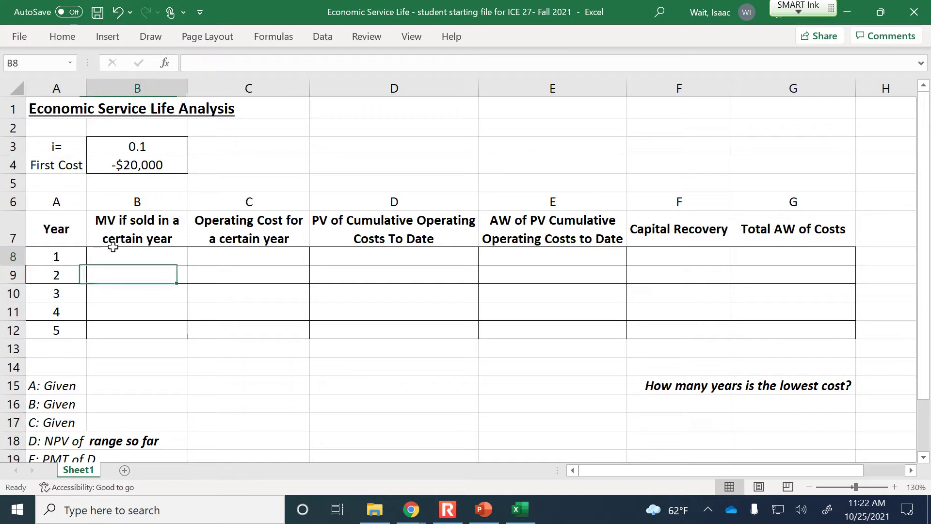
left_click(139, 289)
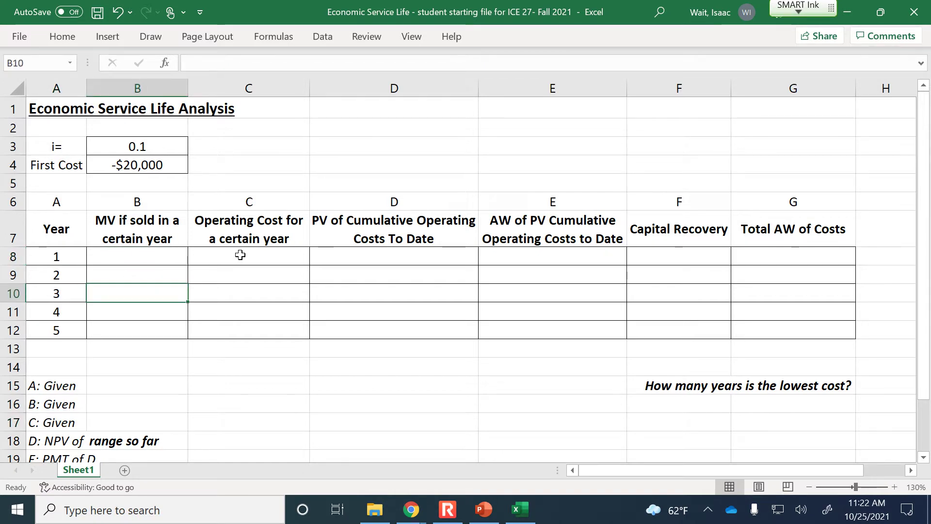
left_click(360, 253)
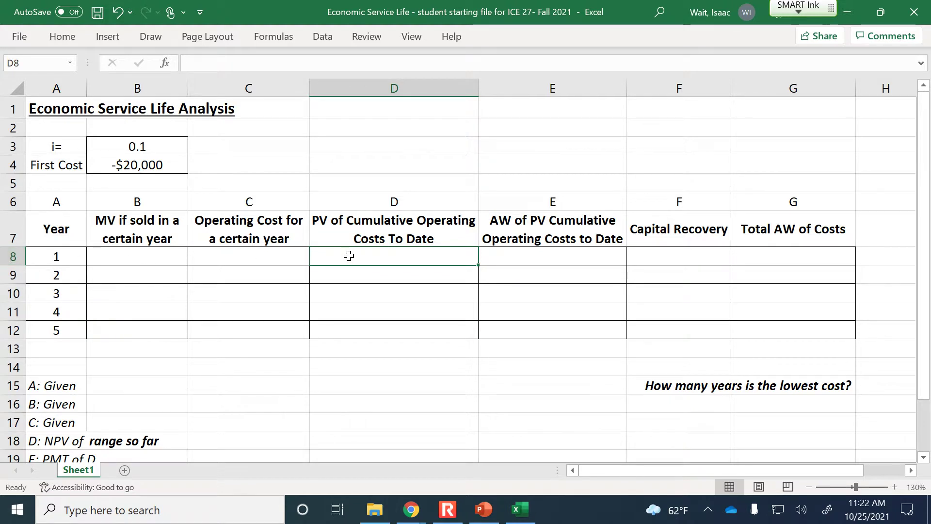
left_click(247, 256)
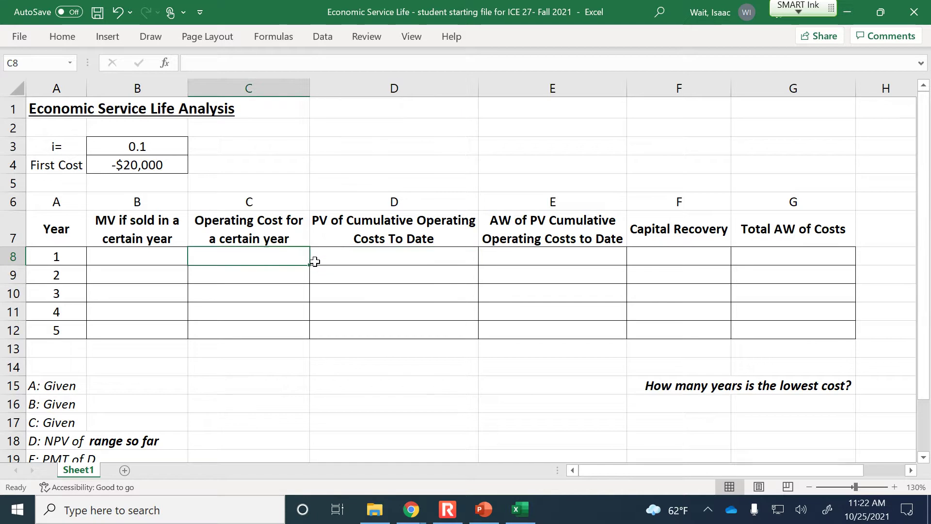
left_click(364, 275)
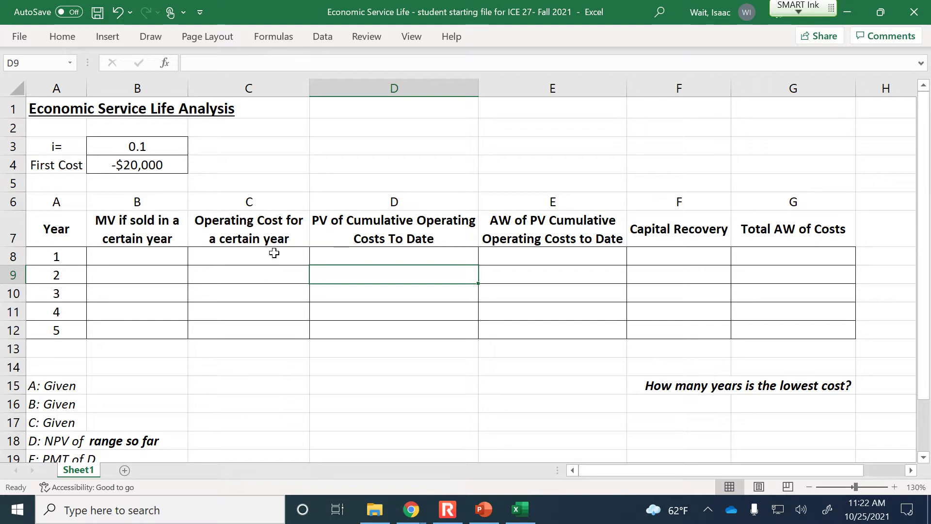
left_click_drag(273, 252, 273, 280)
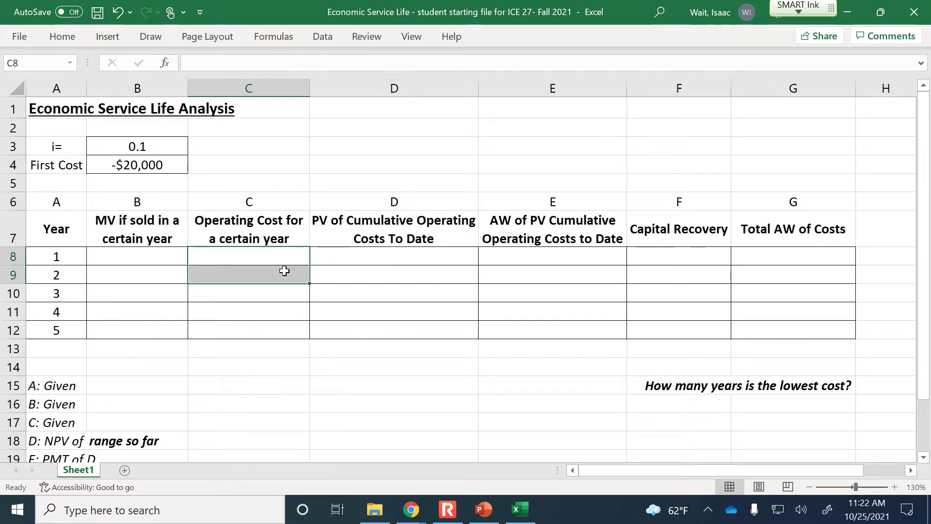
left_click(347, 289)
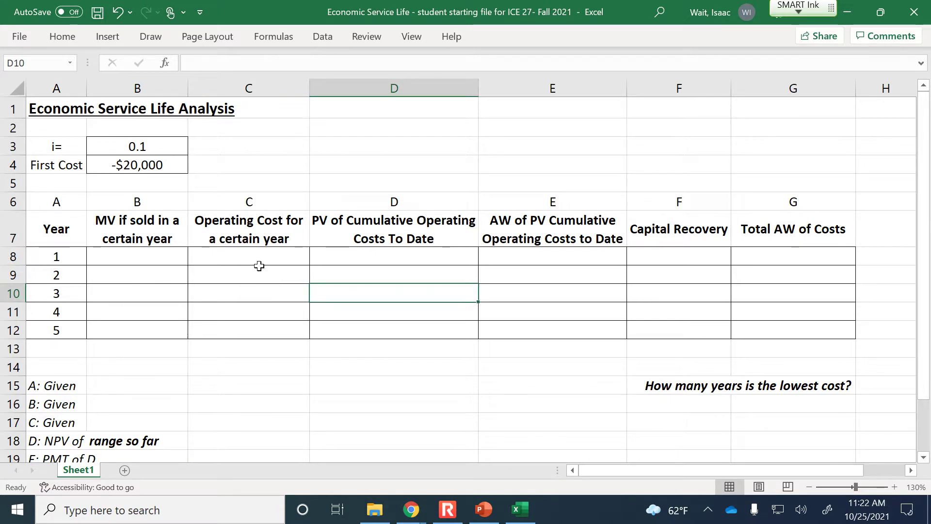
left_click_drag(263, 254, 265, 291)
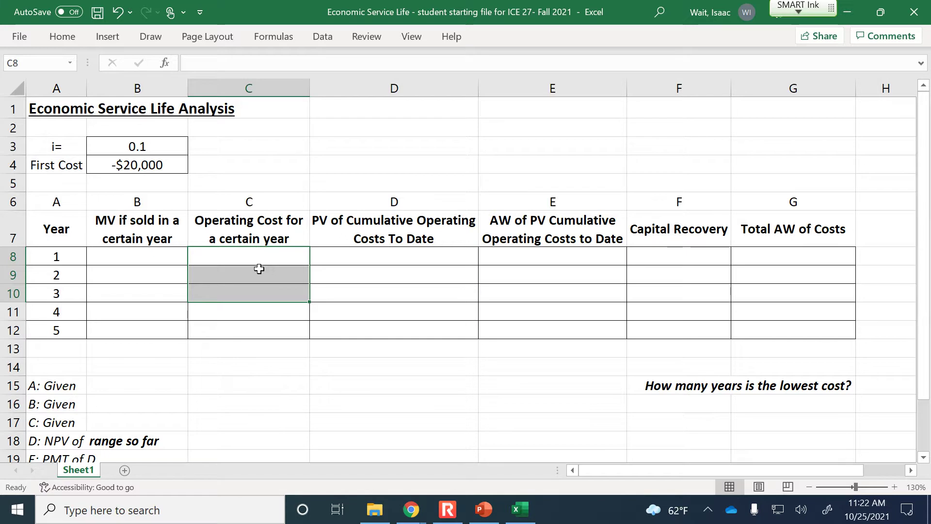
Examine the notes for columns E, F and G against the annual worth, capital recovery and total cost columns they describe
left_click(555, 254)
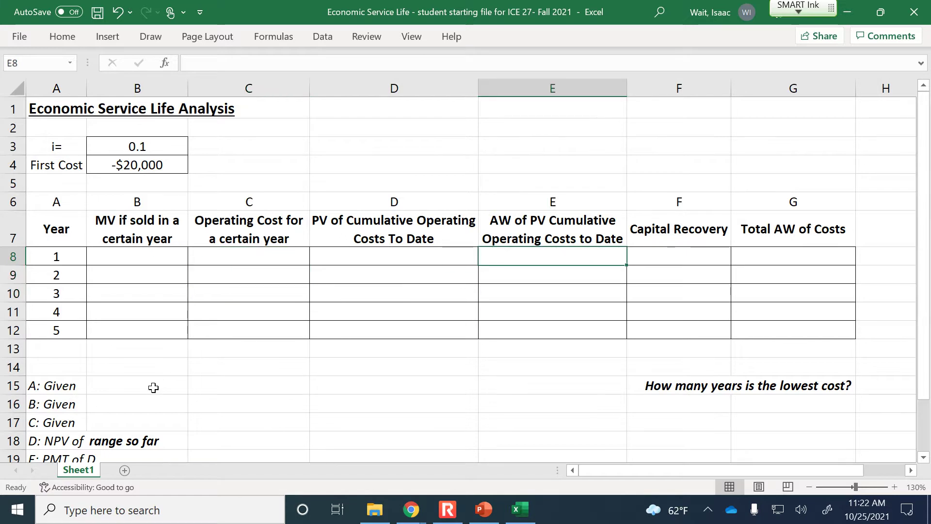
scroll(153, 386, "down", 1)
left_click(47, 401)
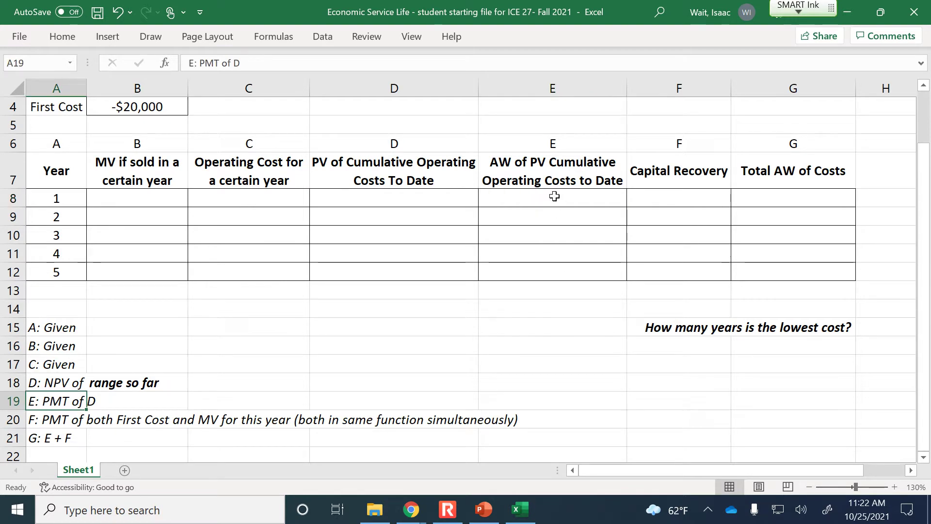
left_click(403, 202)
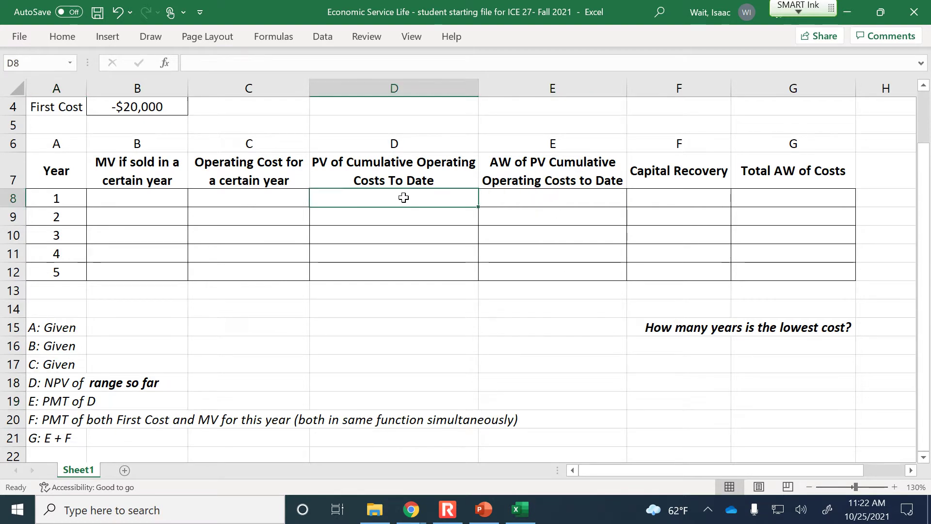
left_click(533, 194)
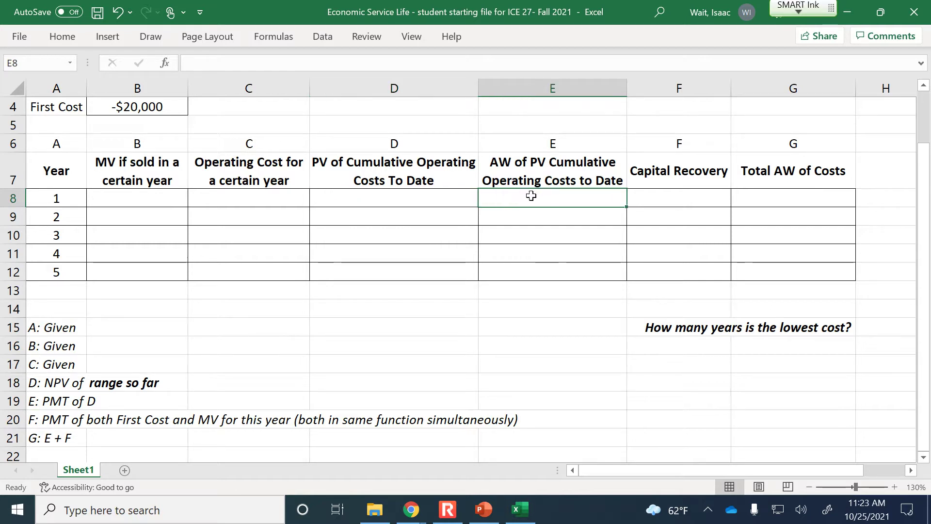
left_click(655, 194)
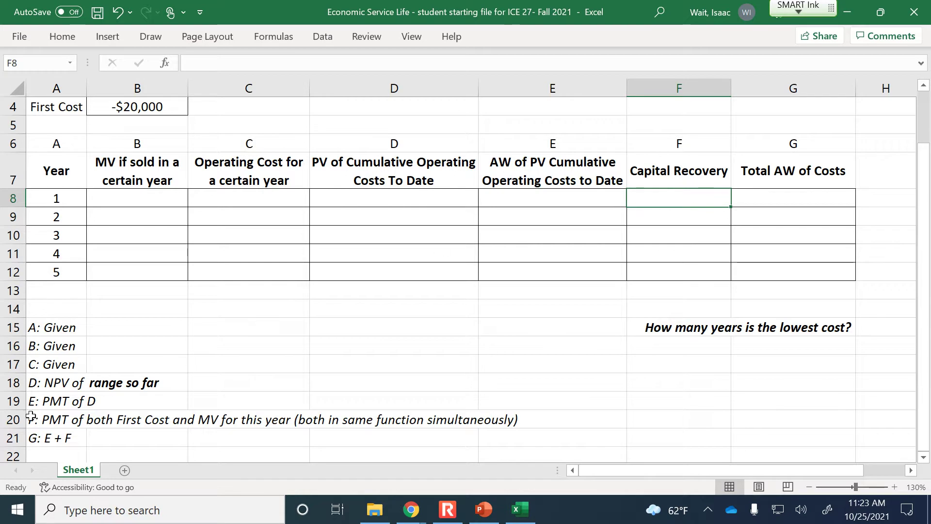
left_click(62, 416)
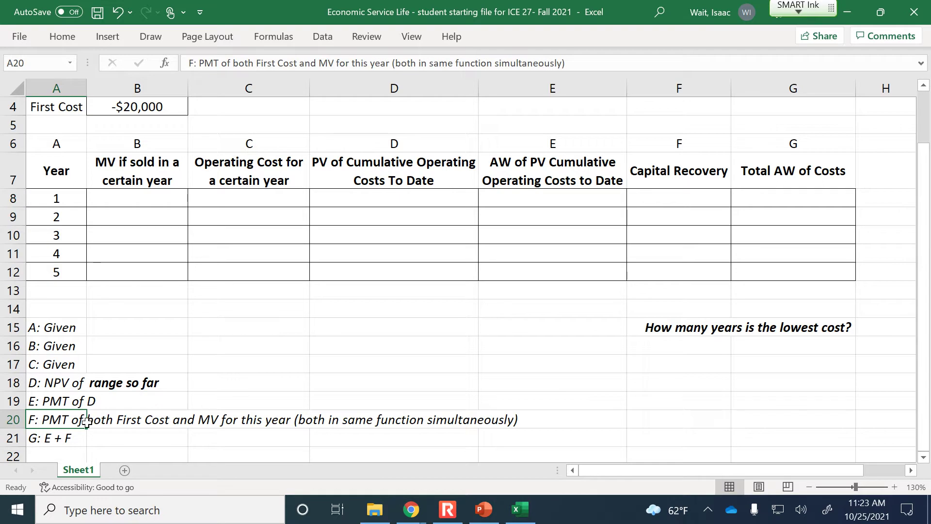
left_click(683, 198)
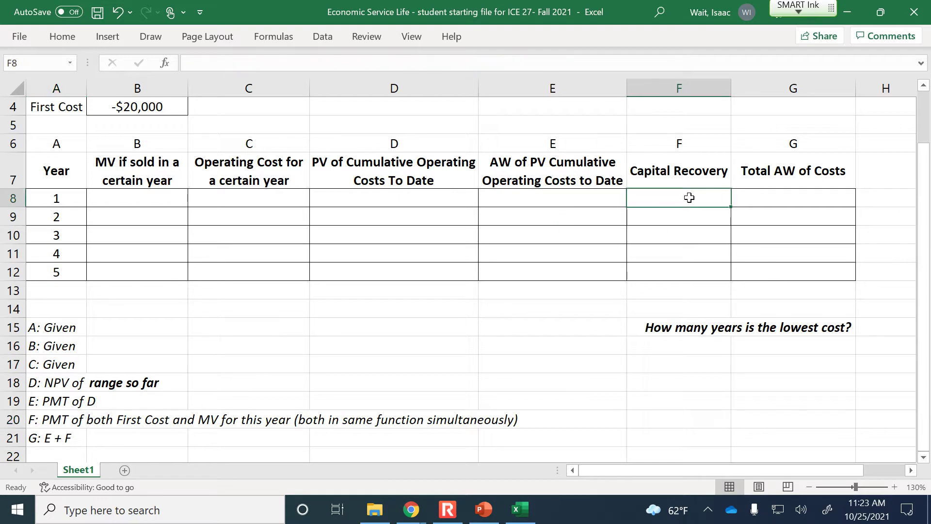
left_click(780, 191)
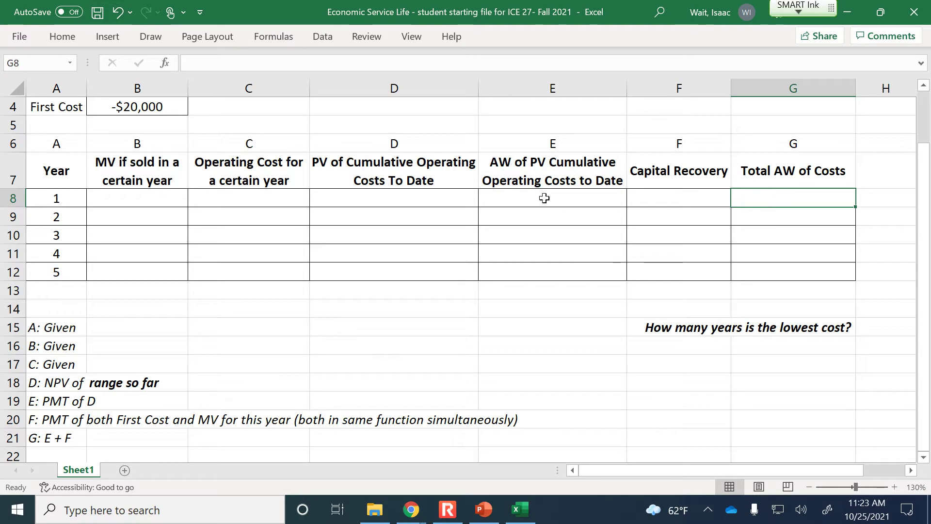
left_click(563, 202)
left_click(683, 193)
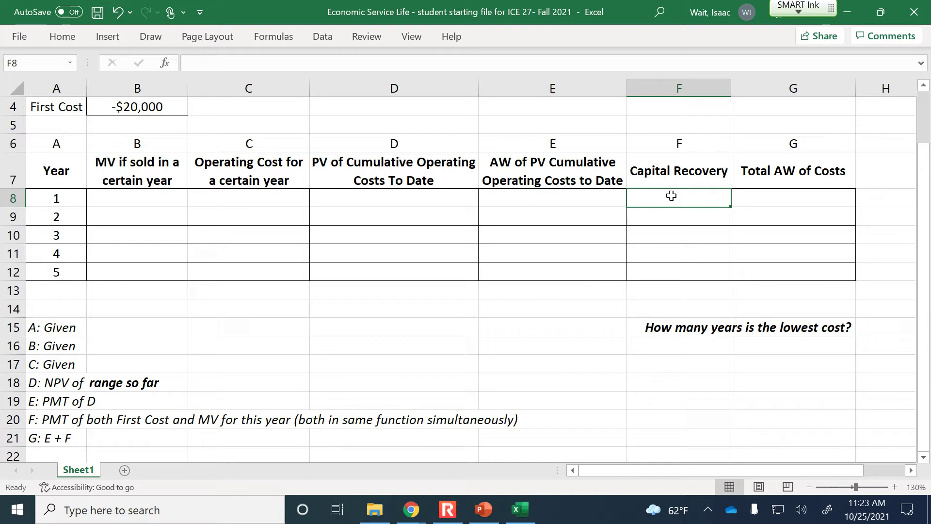
scroll(658, 235, "up", 1)
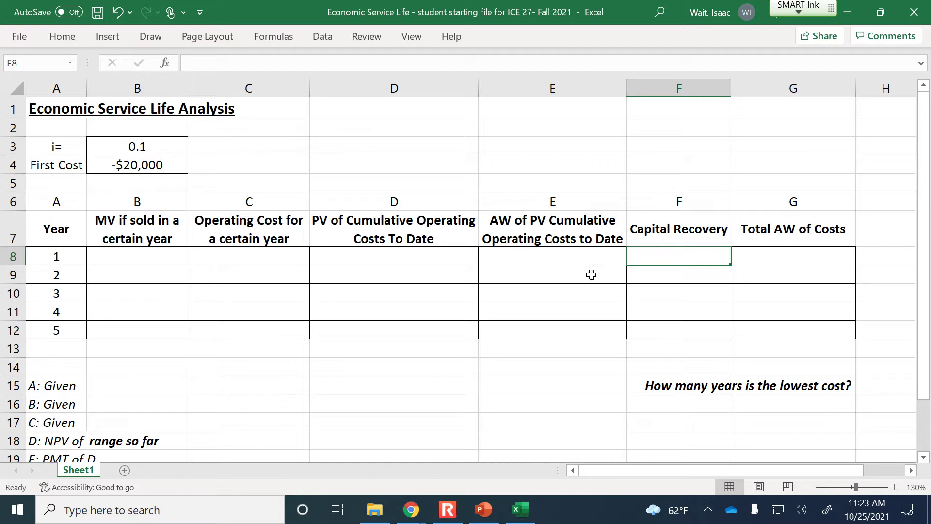
left_click(447, 509)
left_click(214, 174)
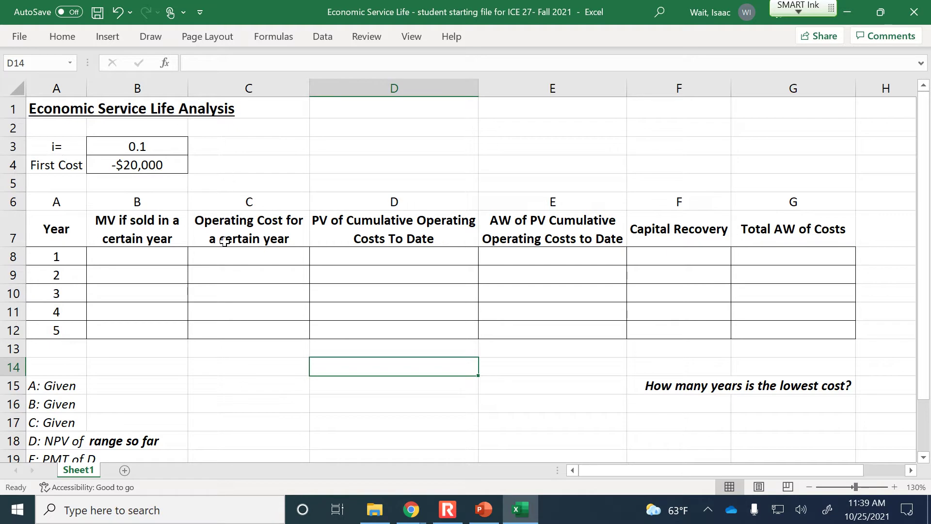
Enter the market values 10000, 8000, 6000, 2000 and 0 for years 1 to 5 in B8:B12
left_click(148, 257)
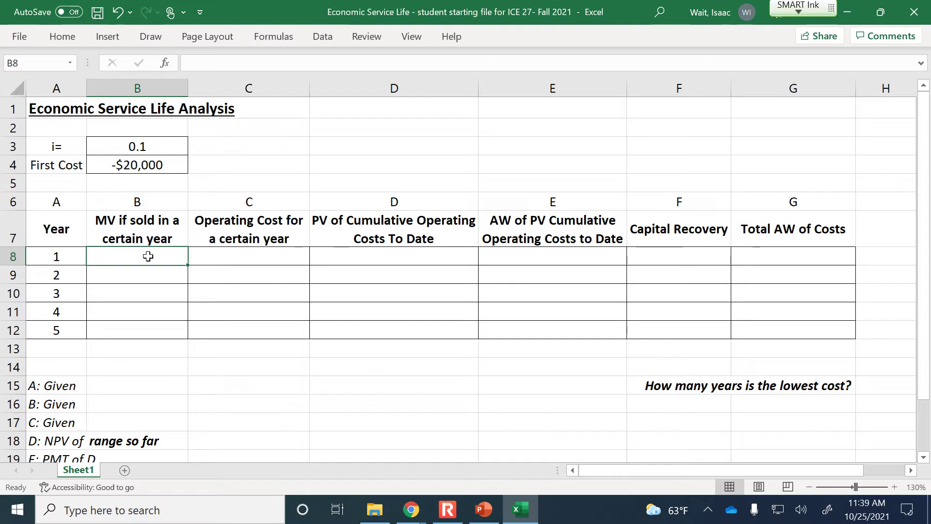
type("10000")
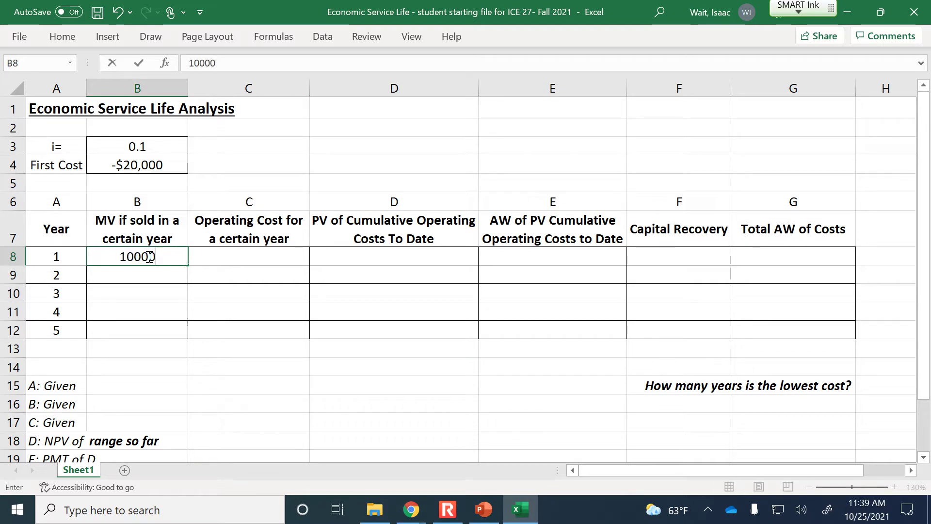
key("Return")
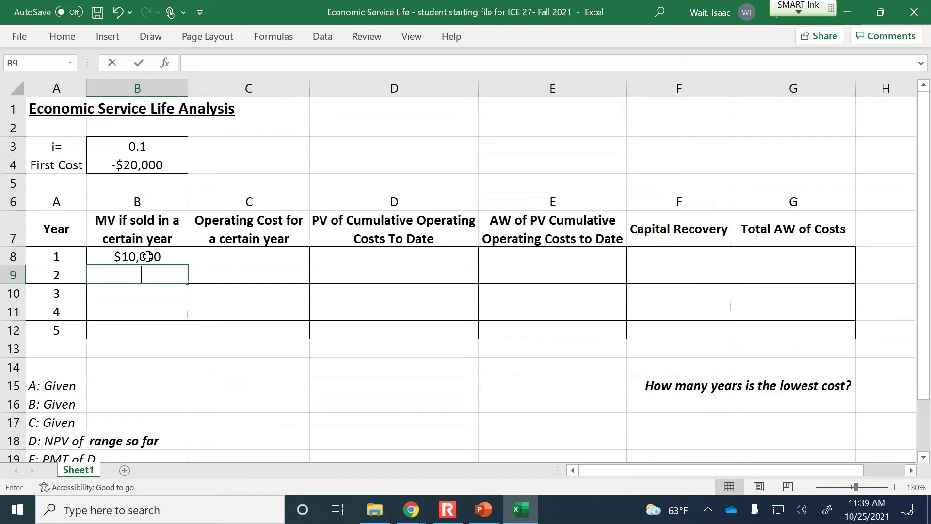
type("8000")
key("Return")
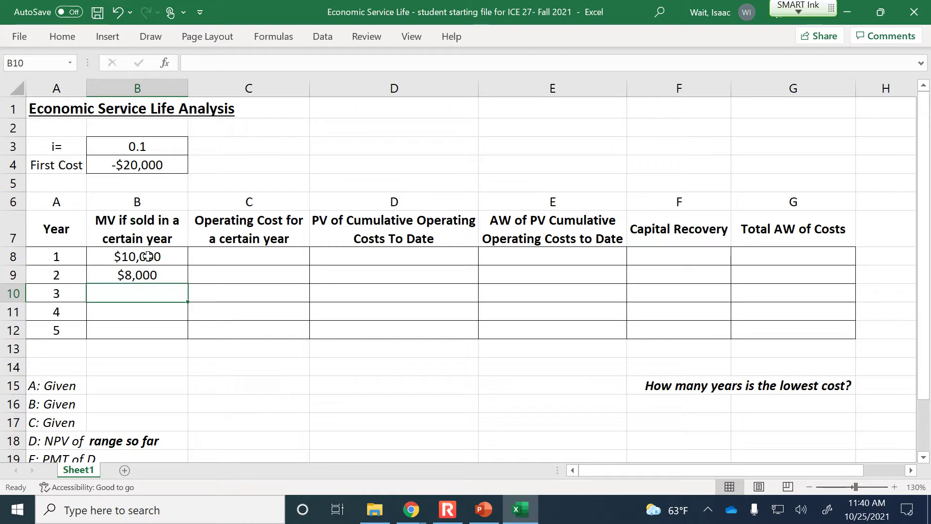
type("6000")
key("Return")
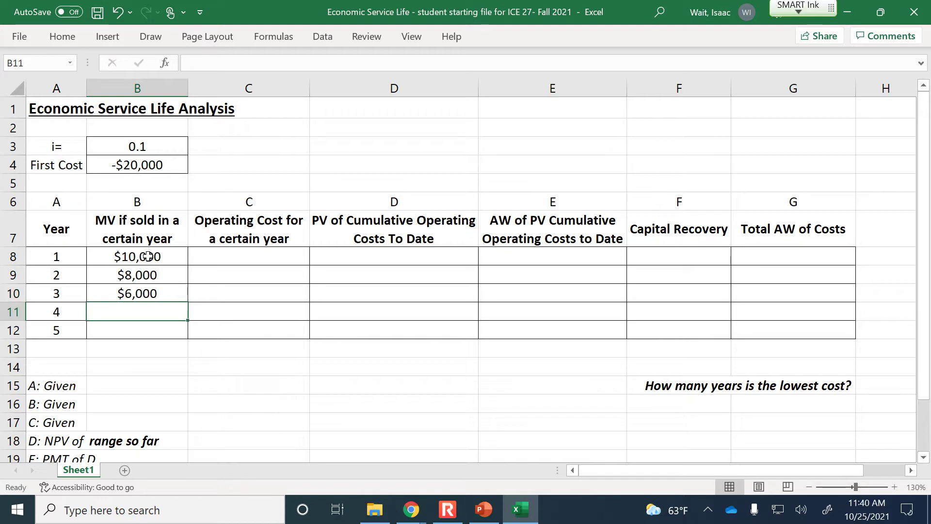
type("2000")
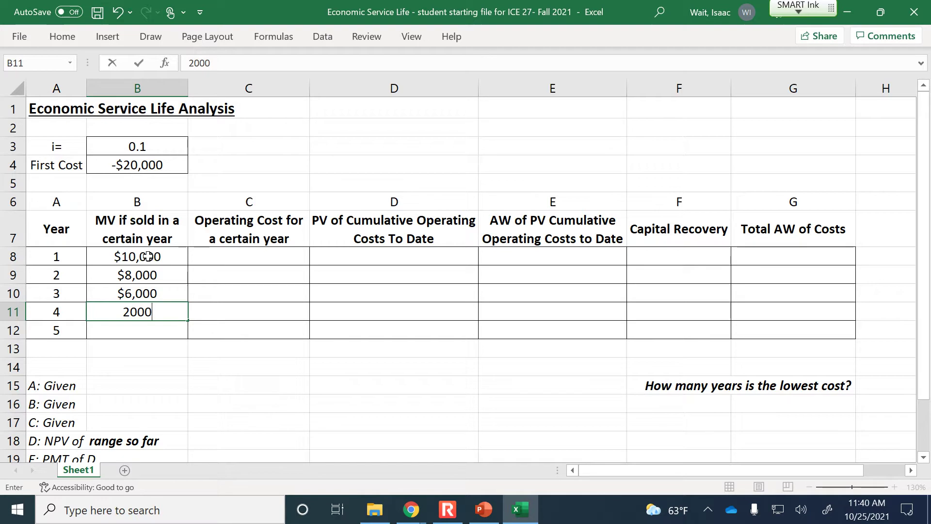
key("Return")
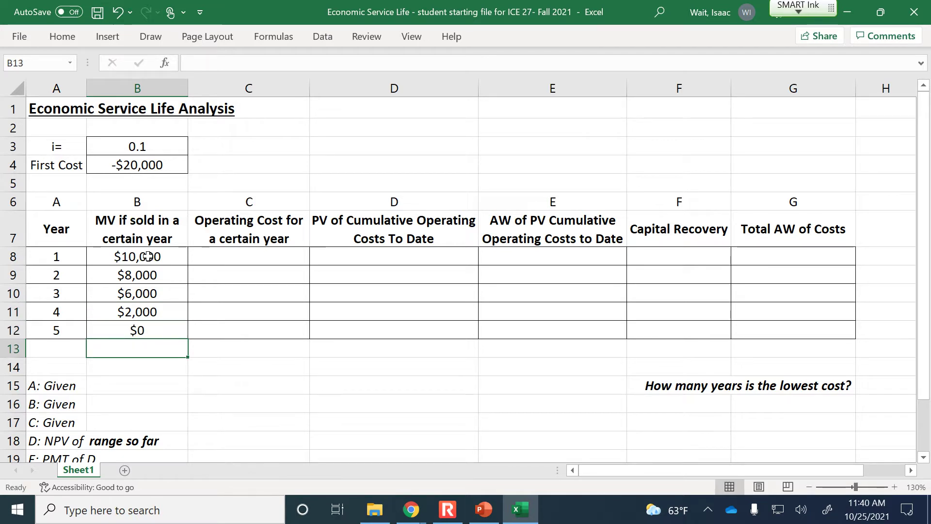
Enter operating costs of -5000 for year 1 in C8 and 6500 for year 2 in C9
key("Right")
key("Up")
key("Up")
key("Up")
key("Up")
key("Up")
key("Up")
key("Down")
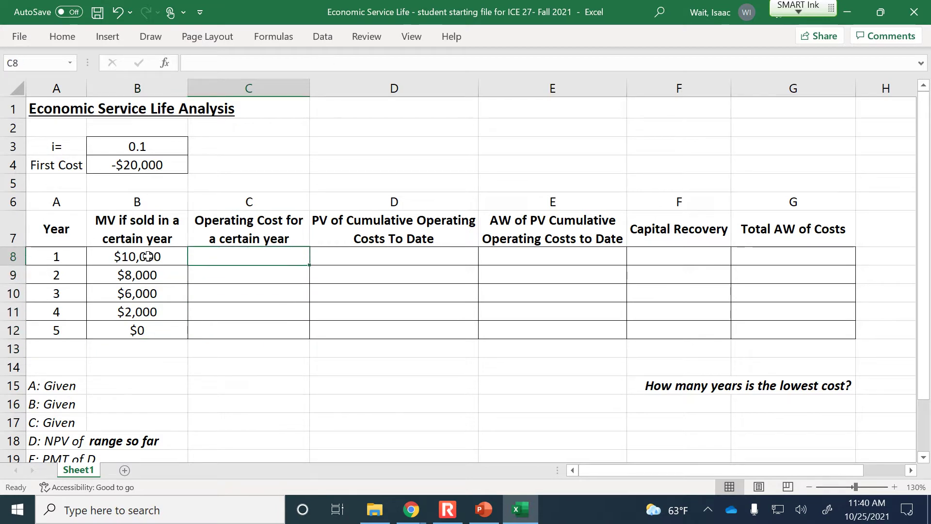
type("-5000")
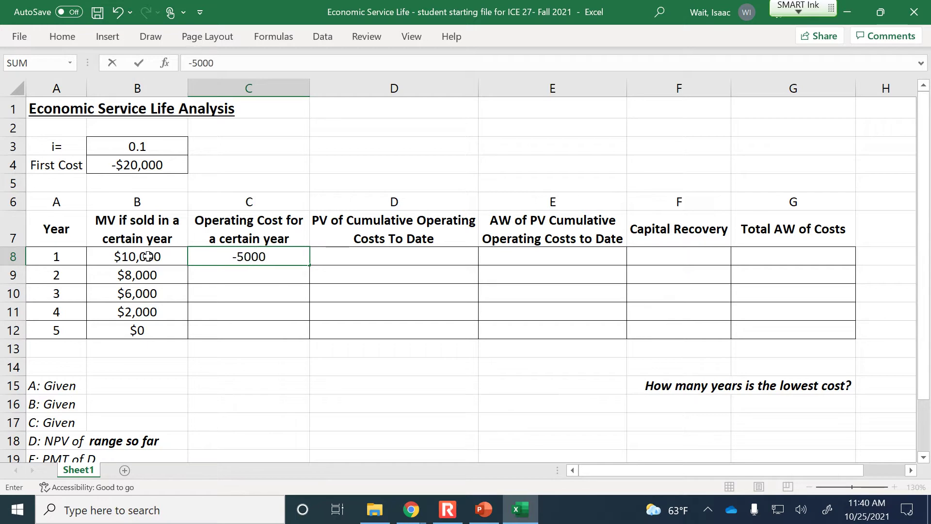
key("Return")
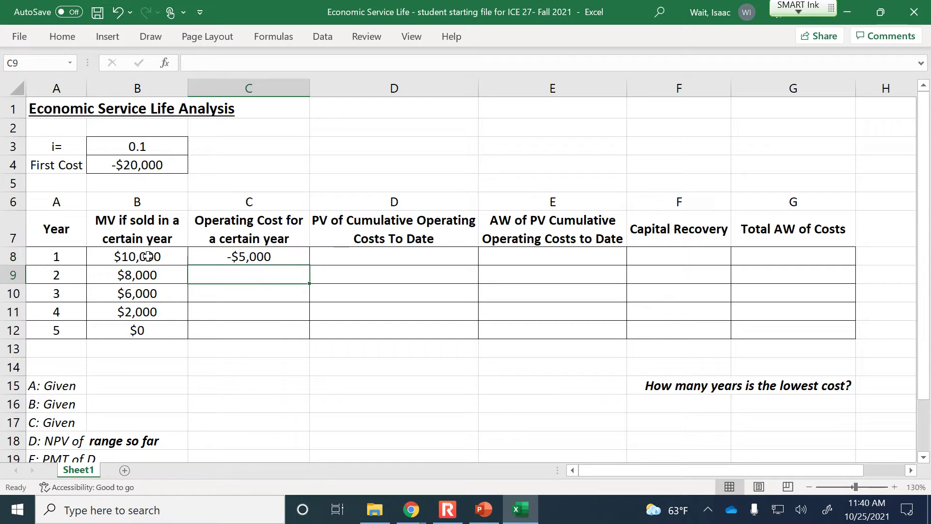
type("65000")
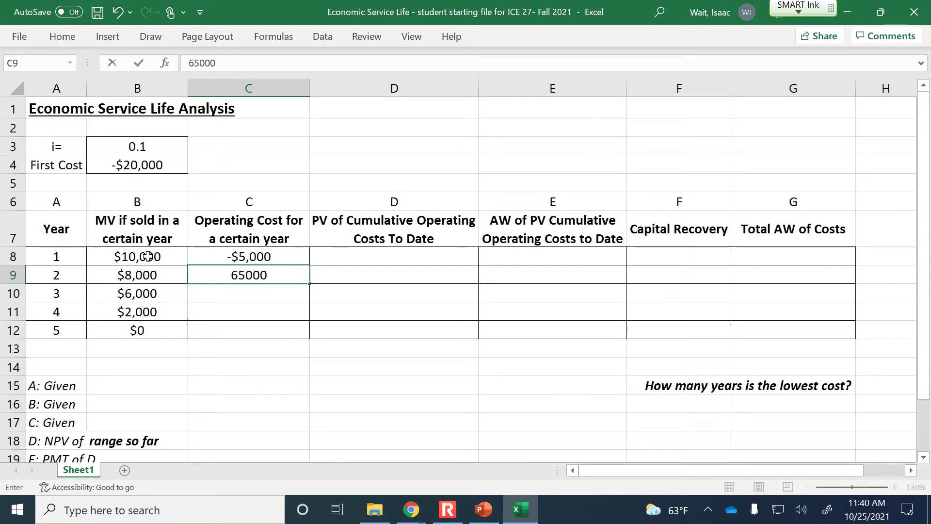
key("BackSpace")
key("Return")
Enter operating costs of -8000, -9500 and -12500 for years 3 to 5 in C10:C12
key("F2")
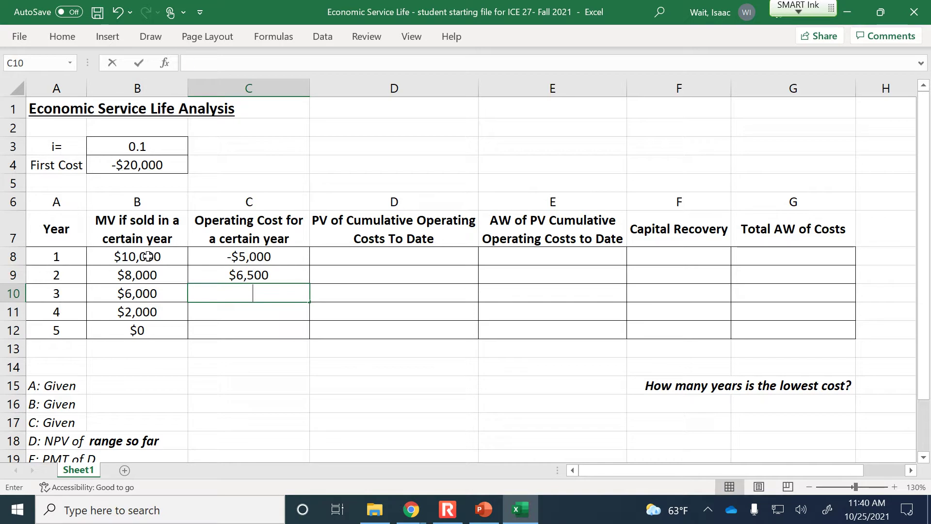
type("8")
type("-8000")
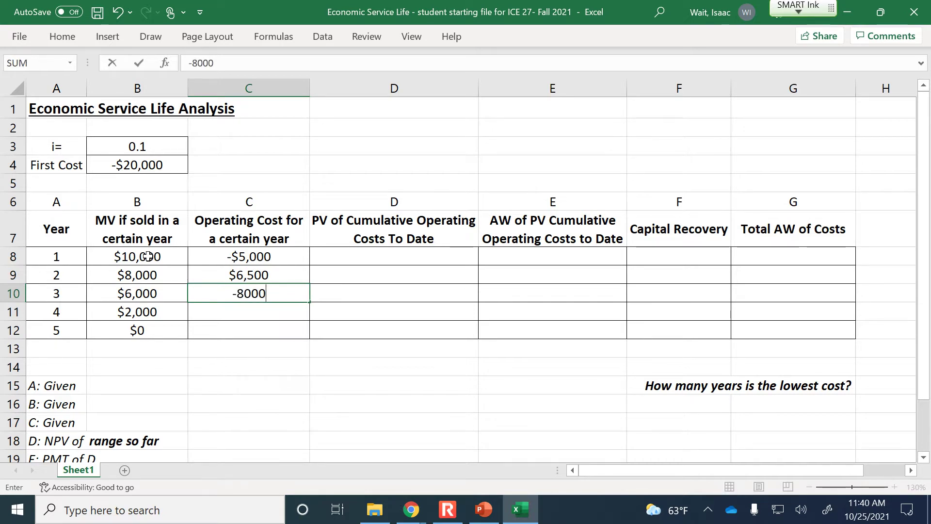
key("Return")
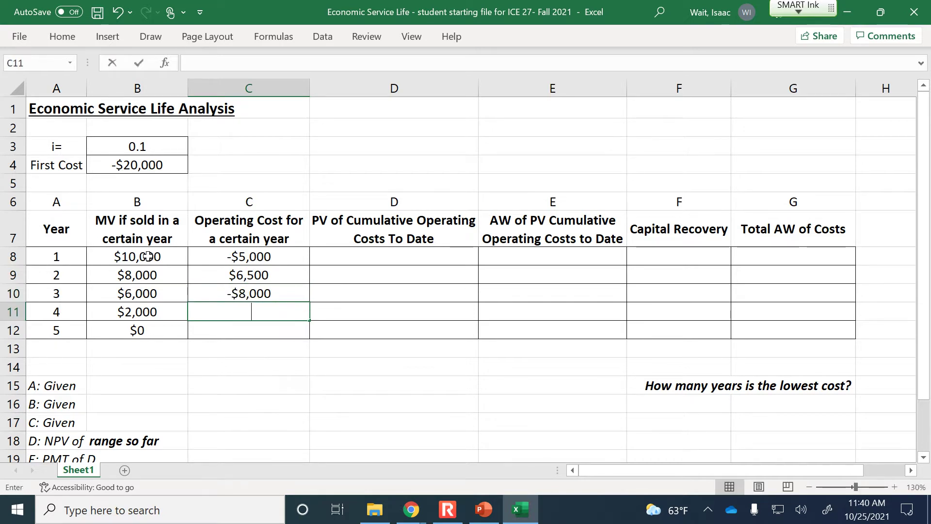
type("-$")
type("9,5")
type("00")
key("Return")
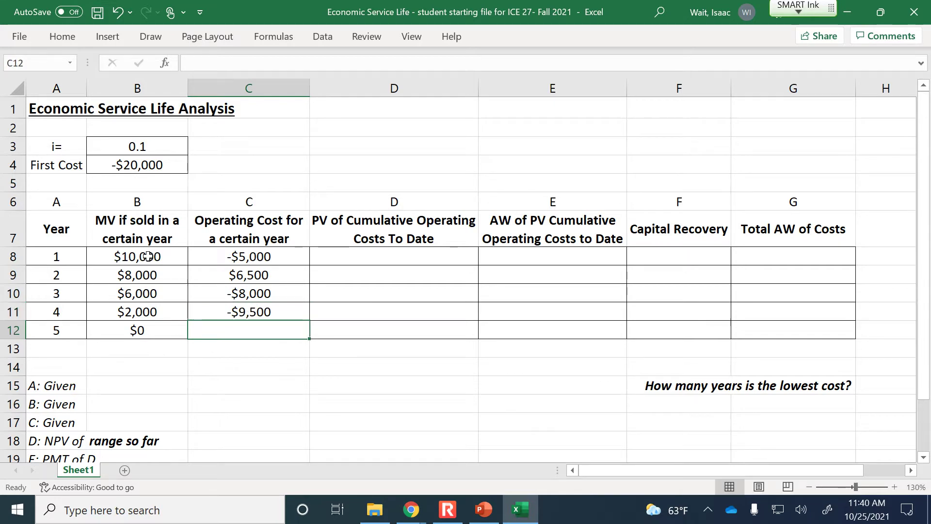
type("-$12,500")
key("Return")
Calculate the year 1 present value of operating costs in D8 with =NPV($B$3,C8), keeping the rate reference absolute
key("Right")
key("Up")
key("Up")
key("Up")
key("Up")
key("Up")
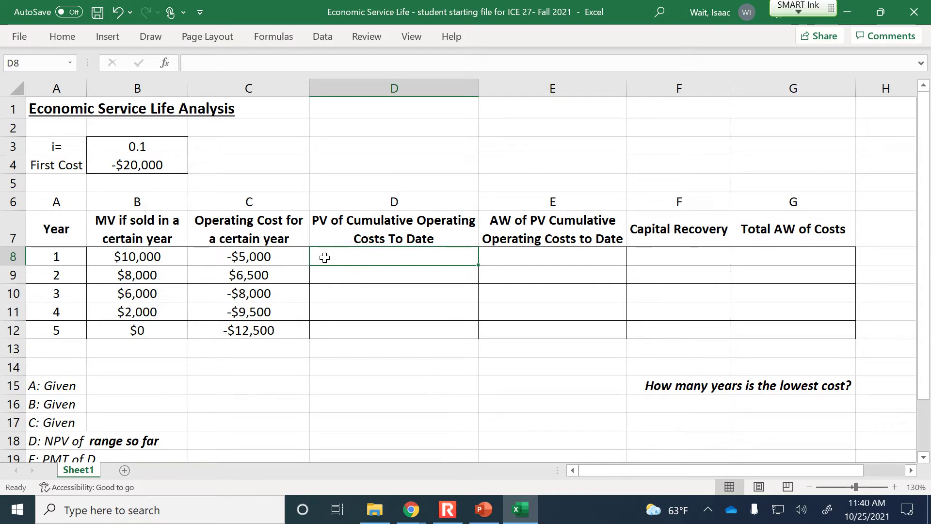
left_click(284, 259)
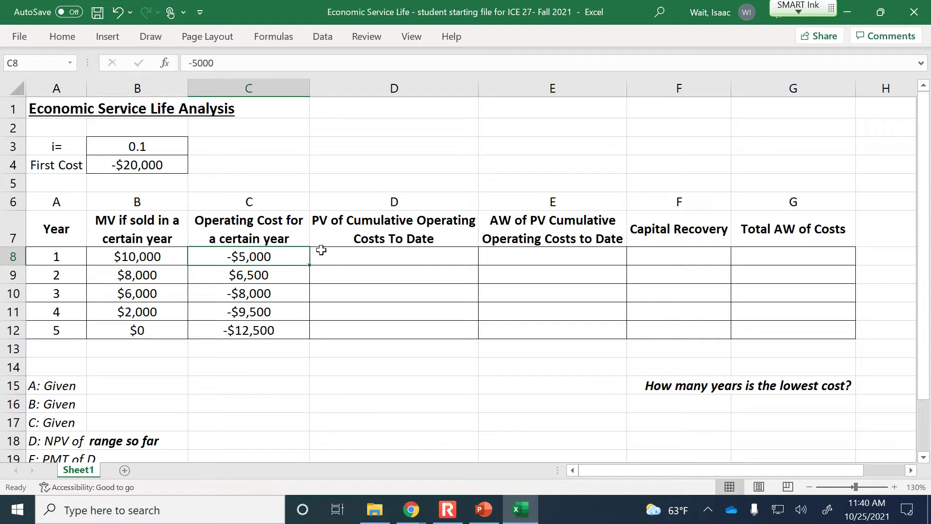
left_click(353, 253)
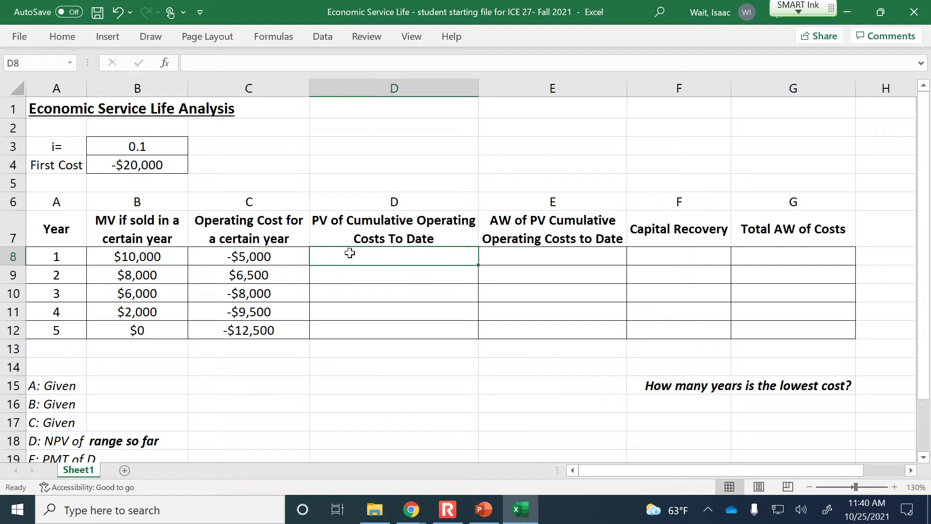
type("=")
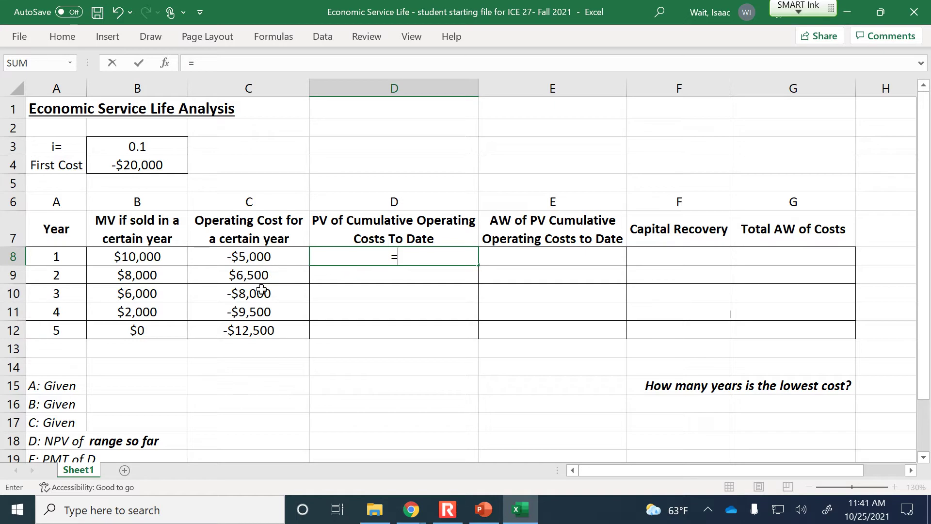
type("npv(")
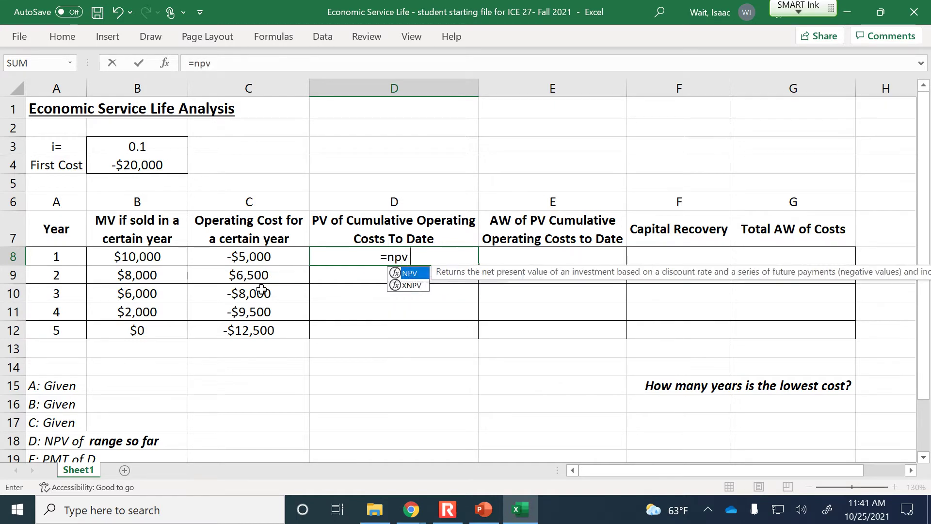
left_click(146, 147)
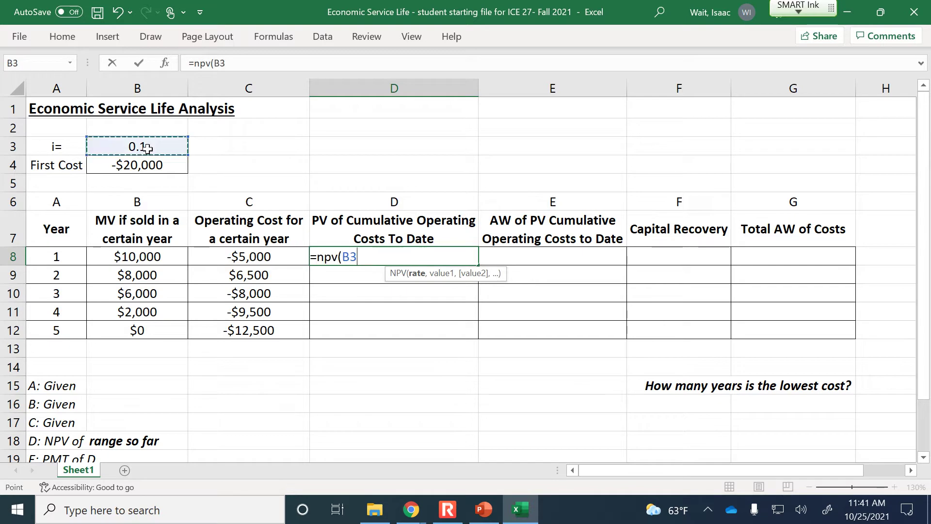
key("F4")
type(",")
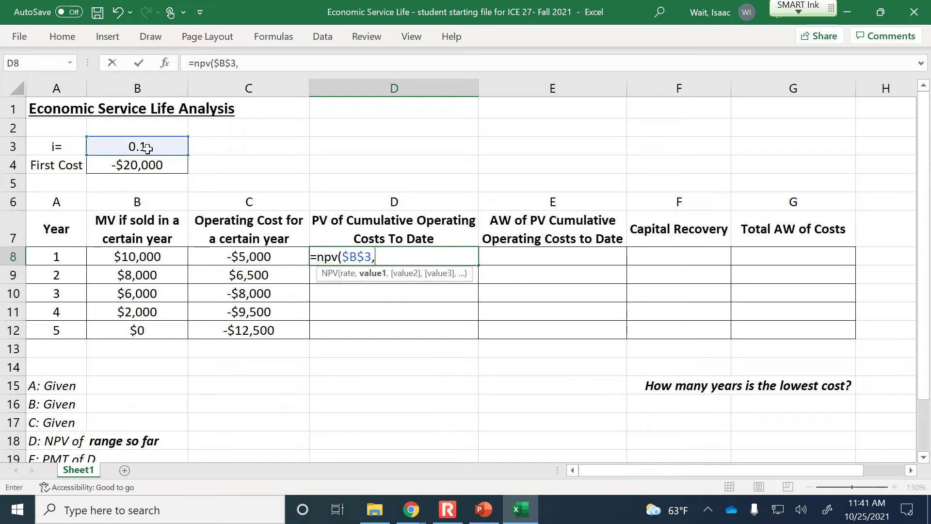
left_click(250, 256)
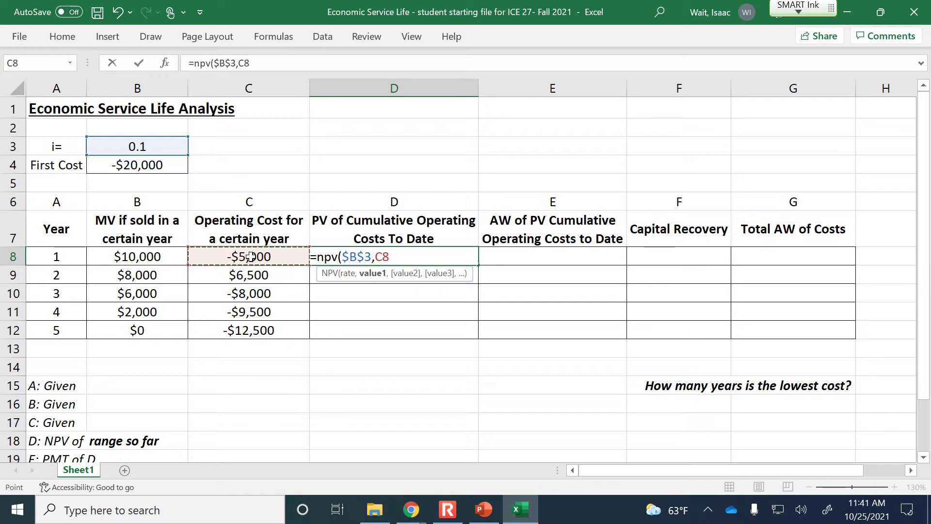
type(")")
key("Return")
Write the year 2 cumulative present value formula =NPV($B$3,C8:C9) in D9
type("=")
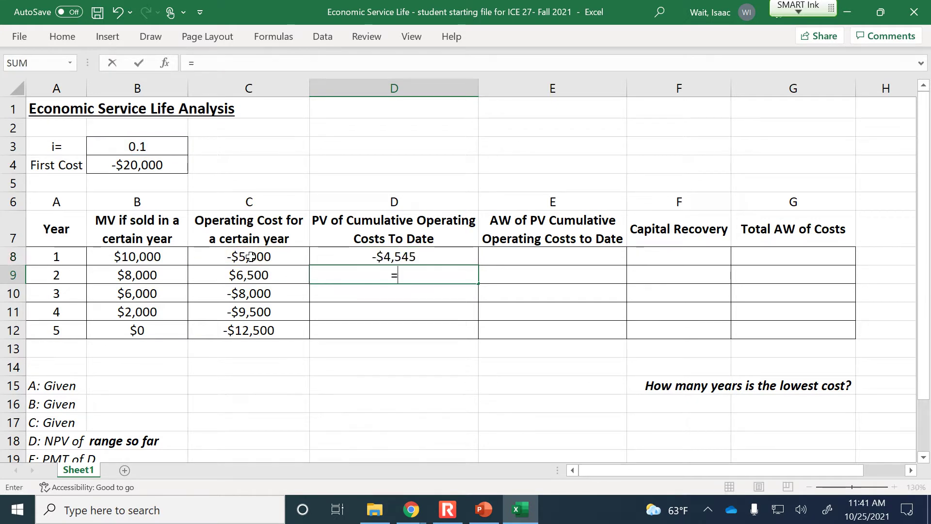
type("npv(")
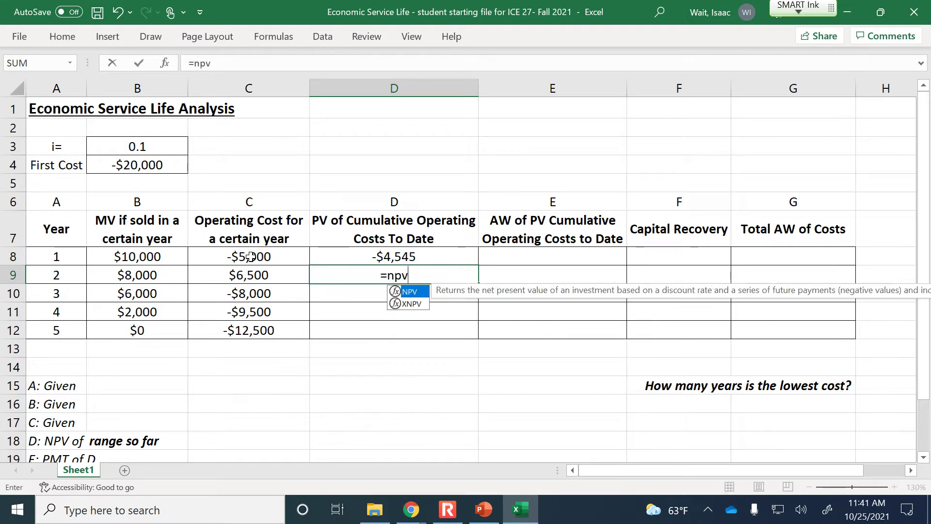
left_click(160, 142)
key("F4")
type(",")
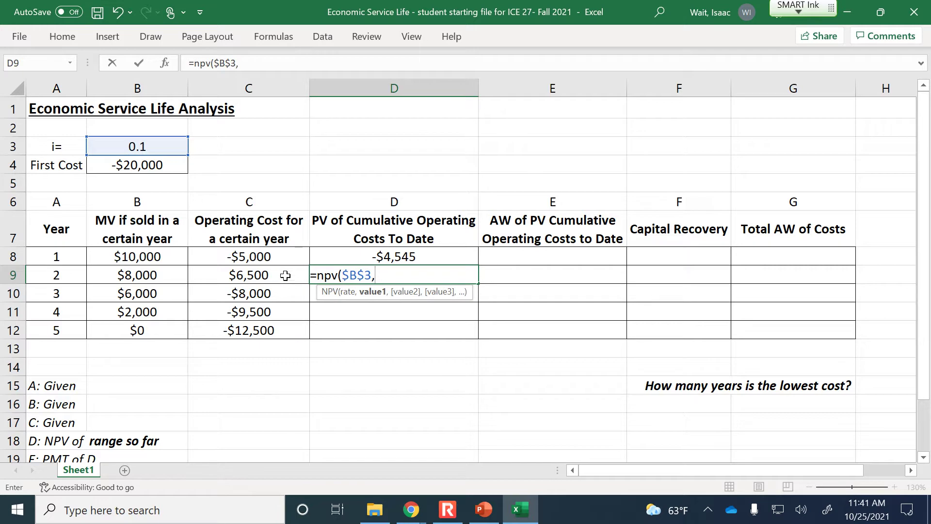
left_click_drag(285, 257, 285, 274)
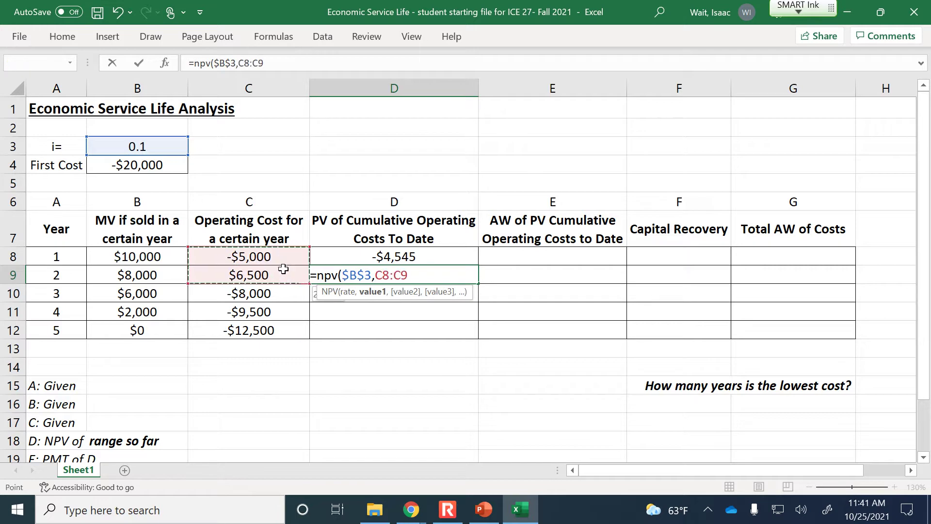
left_click(270, 69)
type(")")
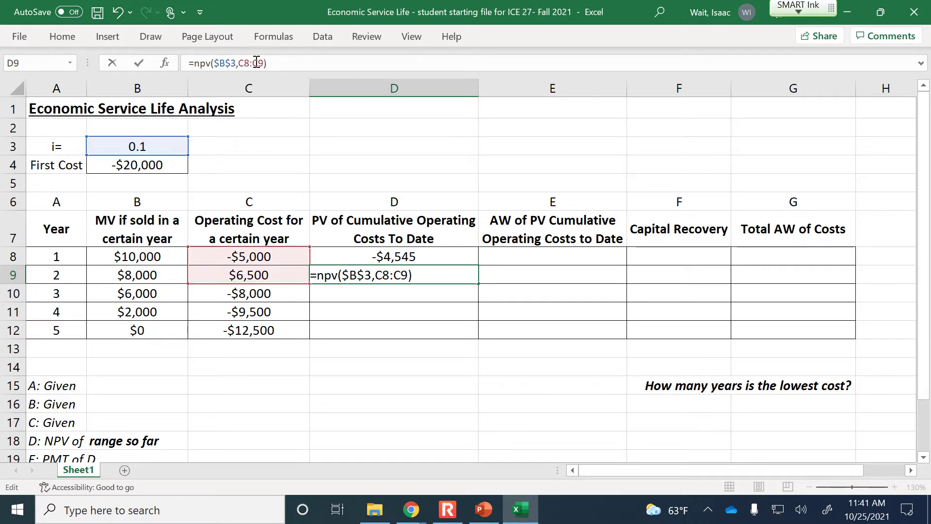
Make the first cell of the D9 cost range absolute so the formula reads =NPV($B$3,$C$8:C9), and enter it
left_click(244, 67)
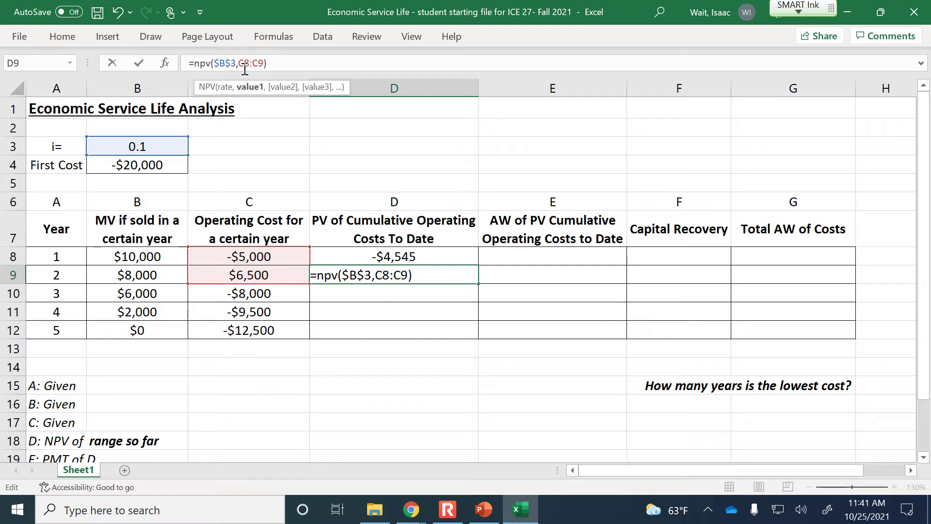
key("F4")
left_click(287, 62)
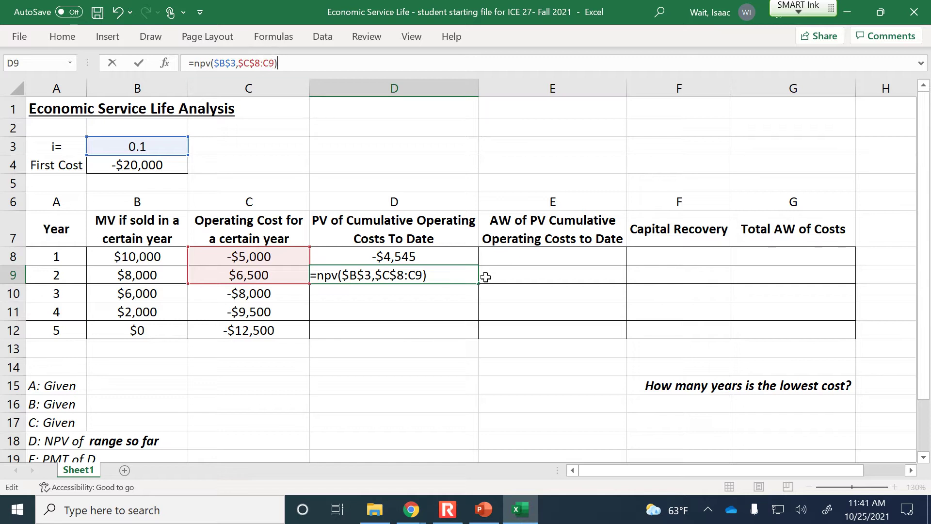
key("Return")
Correct the year 2 operating cost in C9 to -6500 and check the cell references in the D9 formula
key("Up")
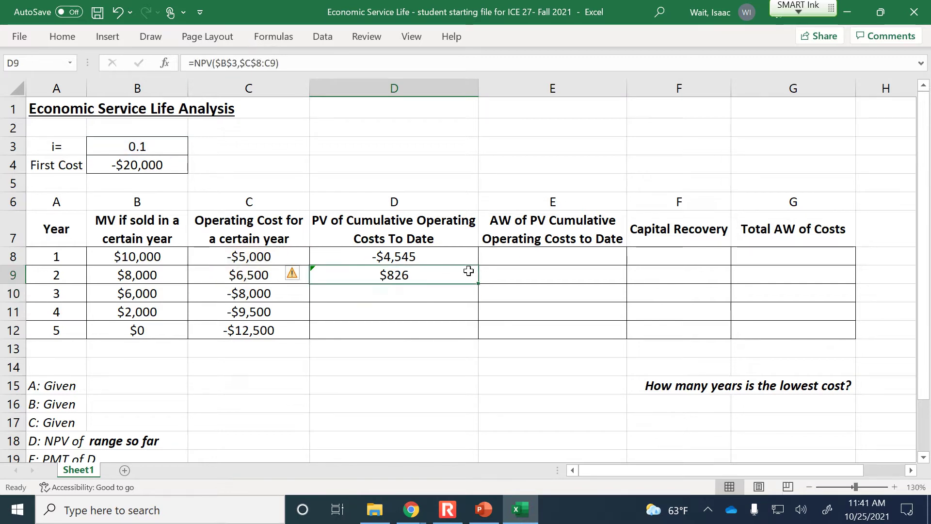
left_click(247, 67)
left_click(233, 273)
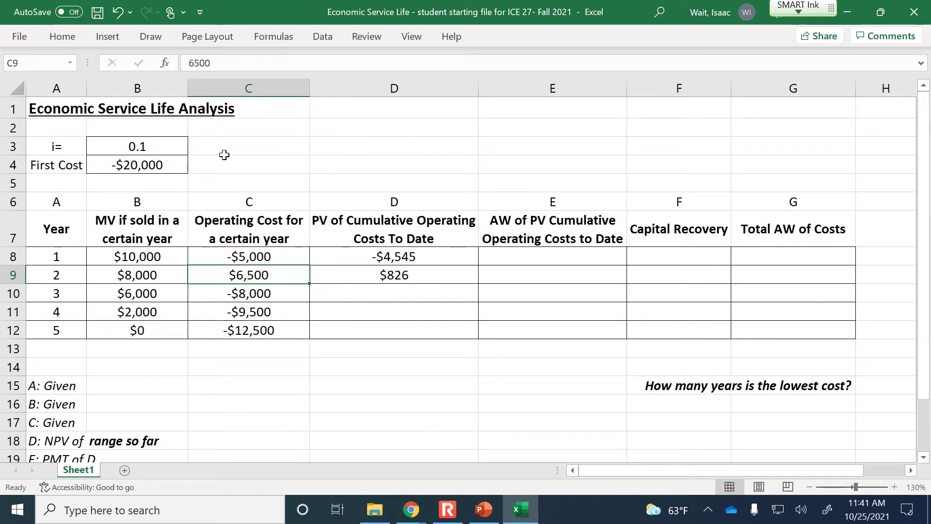
left_click(193, 64)
type("-")
key("Return")
left_click(446, 269)
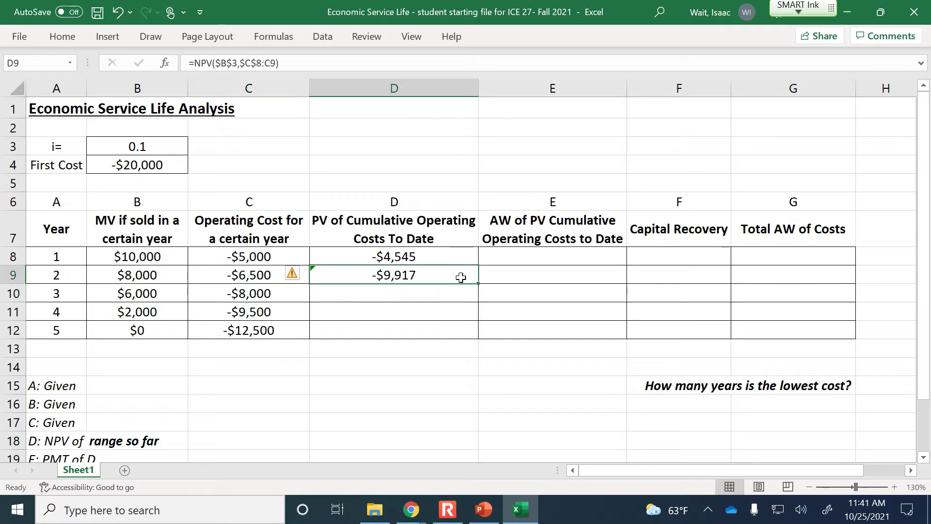
left_click(265, 64)
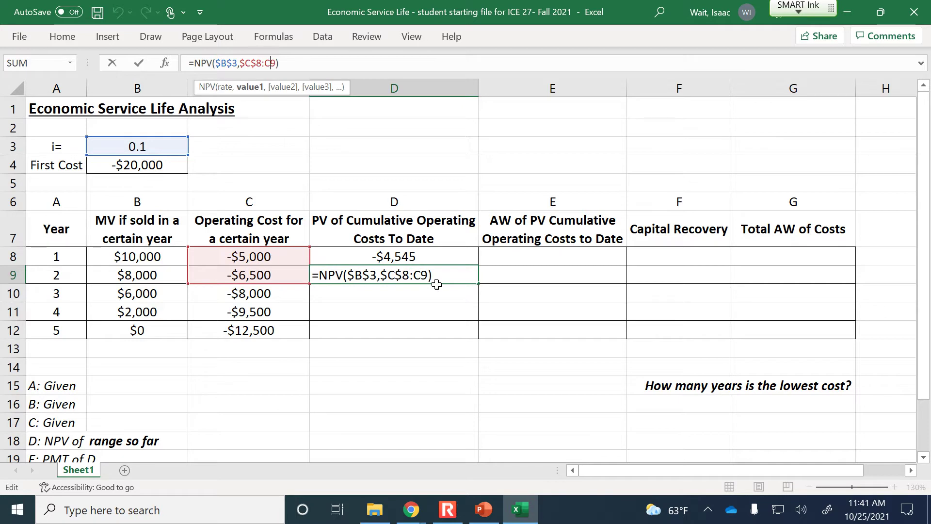
key("ctrl+Return")
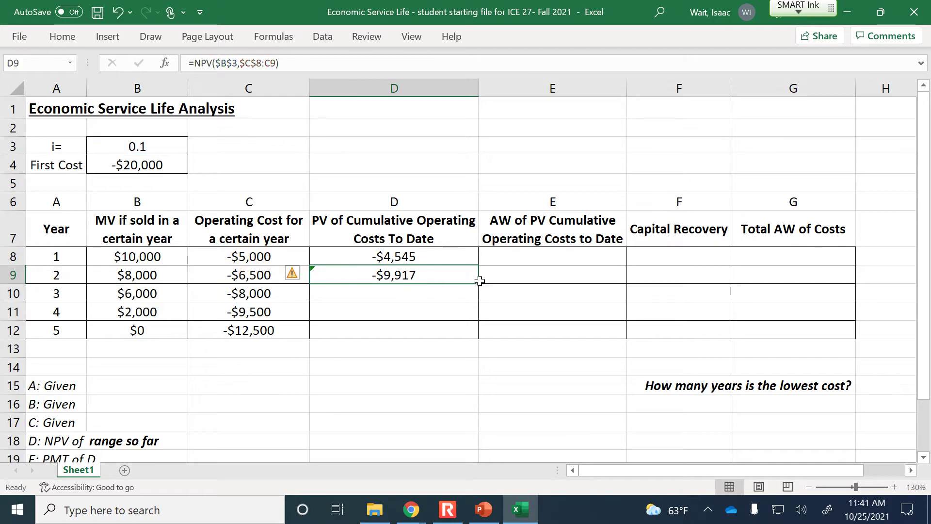
Fill the cumulative present value formula from D9 down through D12 for years 3 to 5
left_click_drag(479, 288, 477, 332)
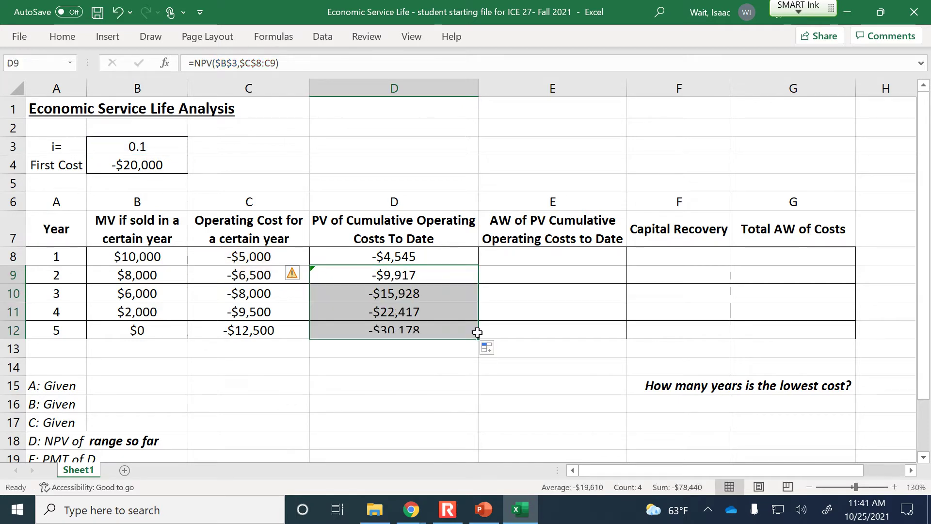
left_click(407, 336)
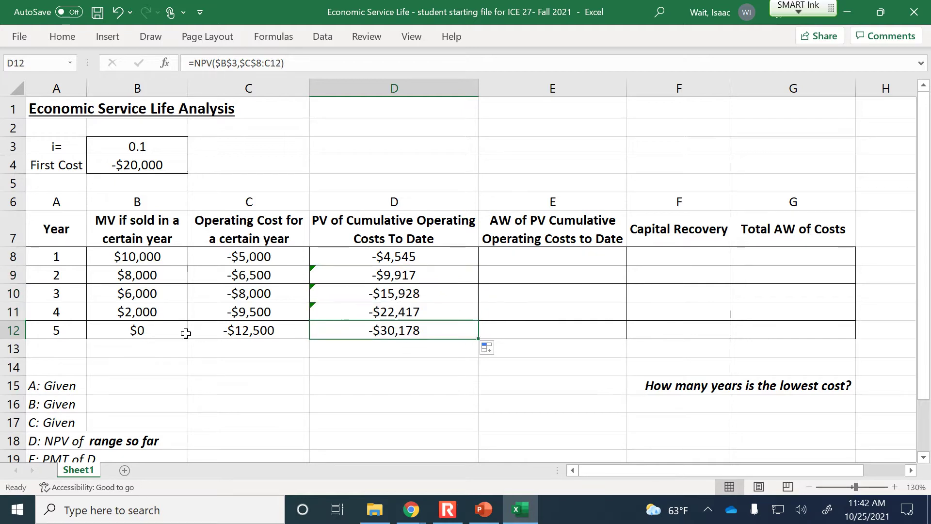
Examine how the interest rate in B3 and the yearly operating costs in C8:C12 feed the cumulative present value in D12
left_click(262, 255)
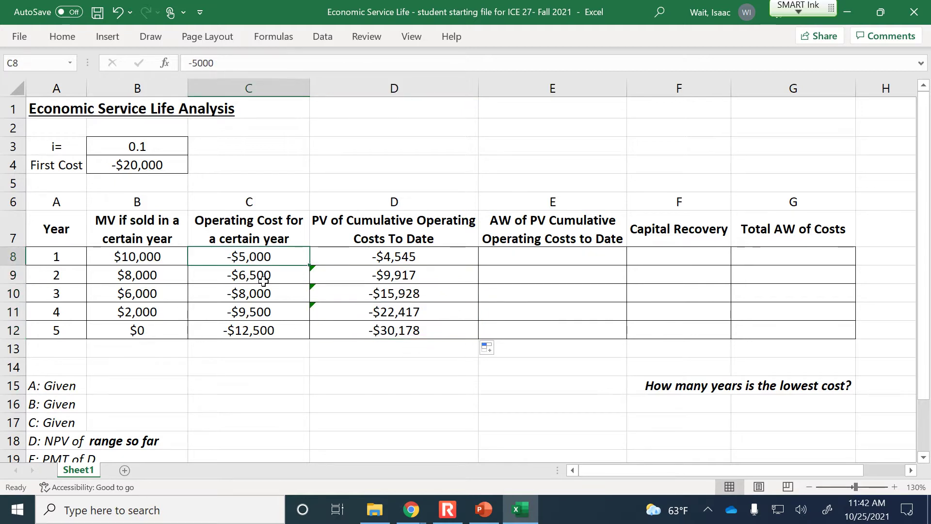
left_click(268, 274)
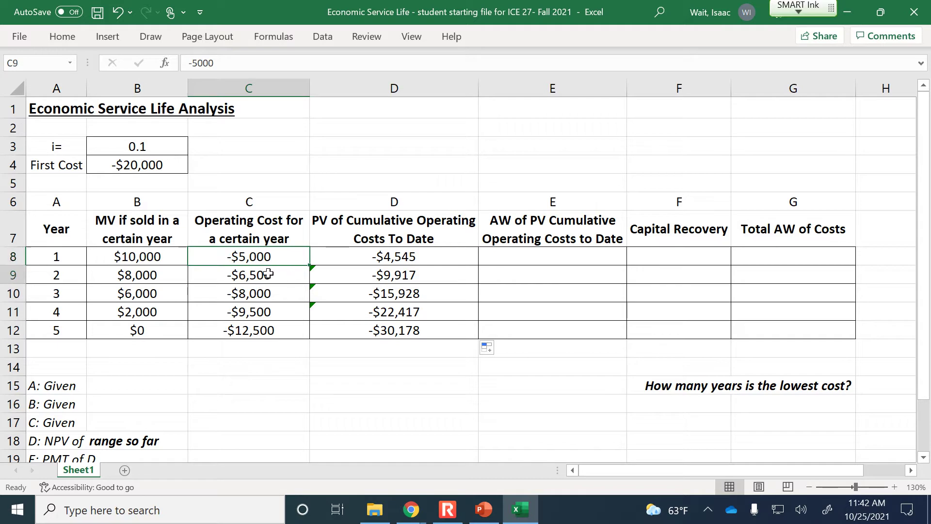
left_click(270, 295)
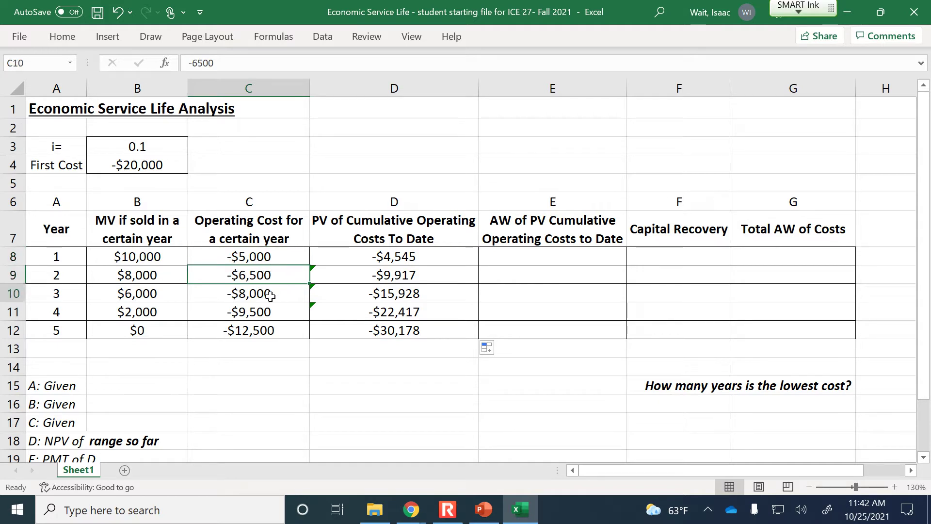
left_click(268, 309)
left_click(270, 326)
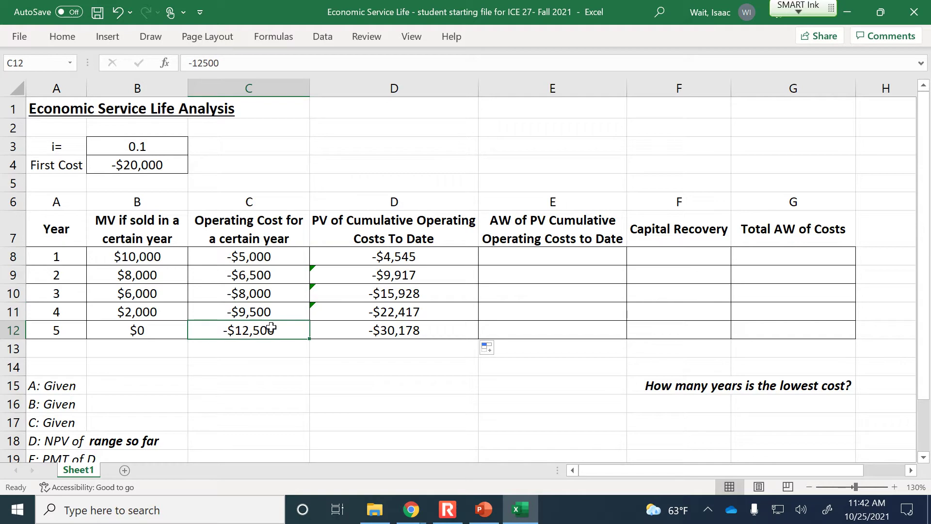
left_click(290, 258)
left_click_drag(289, 266, 273, 330)
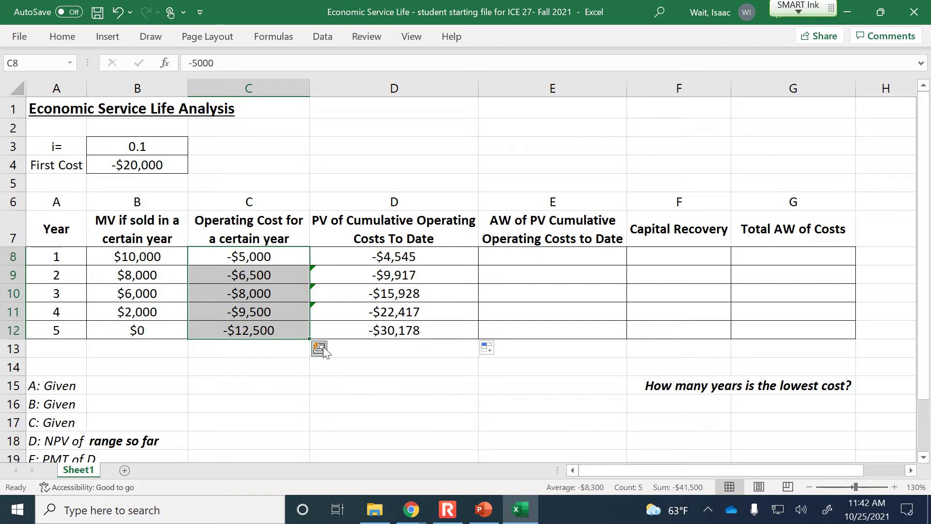
left_click(370, 335)
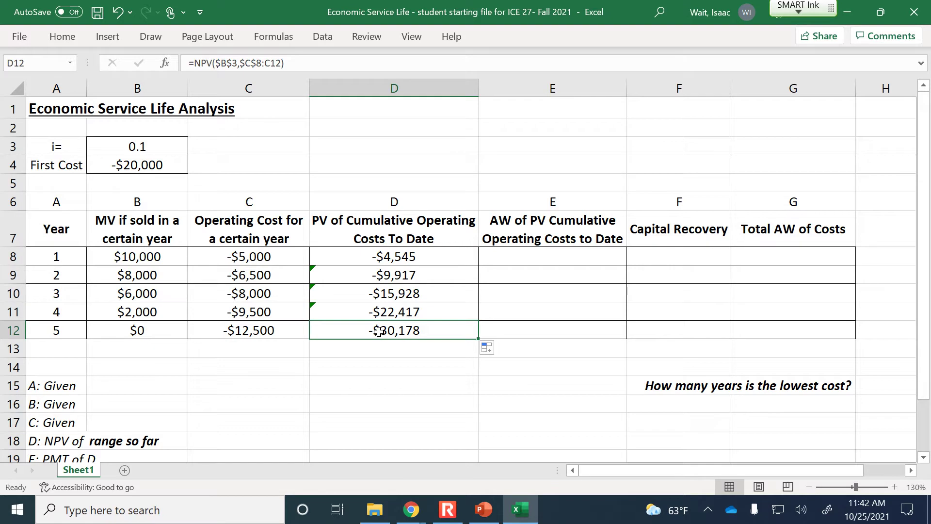
left_click(114, 147)
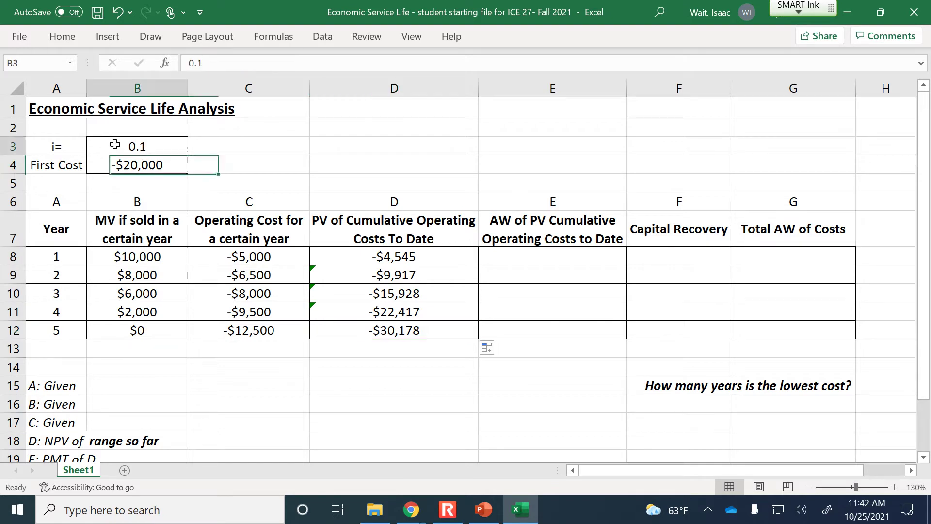
left_click(394, 341)
left_click(392, 330)
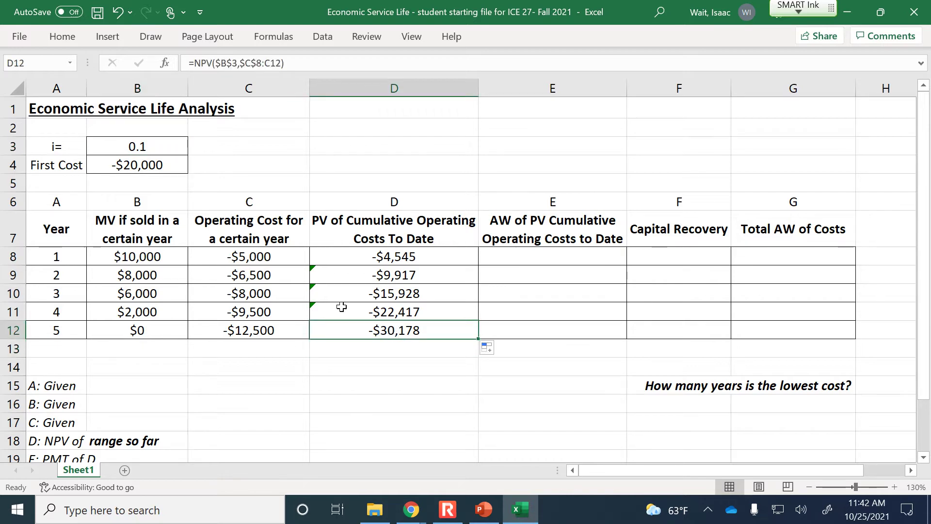
left_click_drag(268, 256, 272, 290)
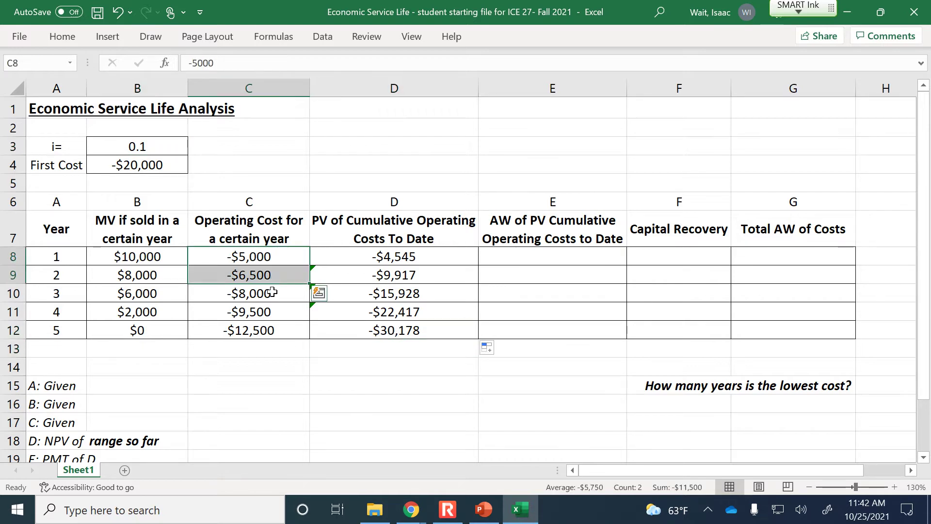
left_click(272, 294)
left_click(277, 313)
left_click(277, 330)
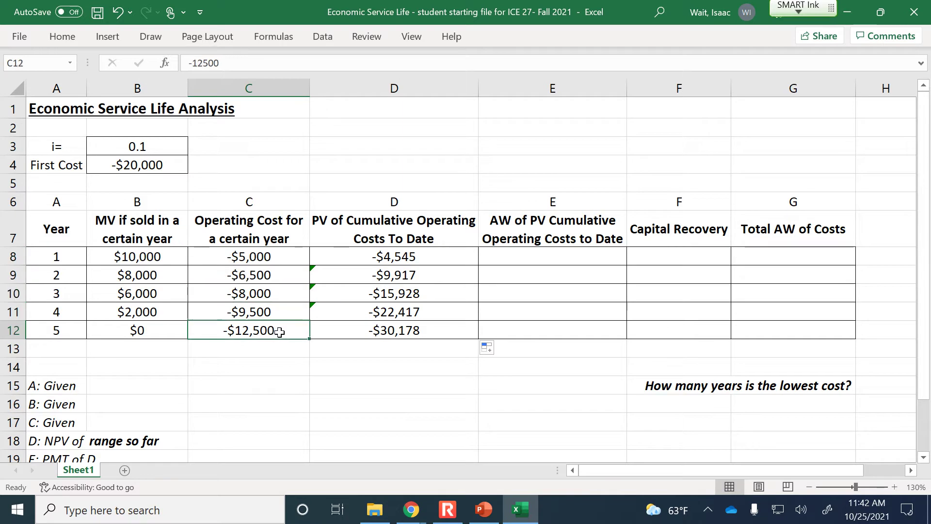
left_click(394, 330)
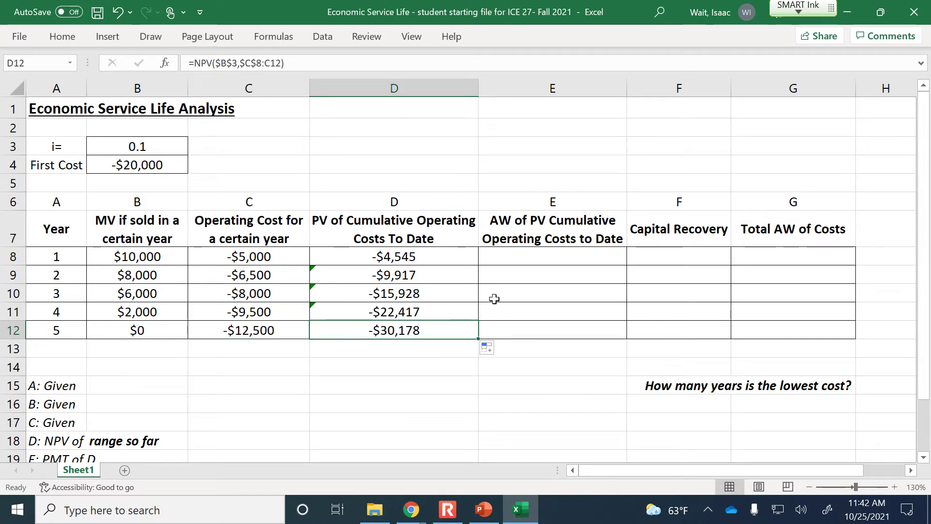
left_click(537, 261)
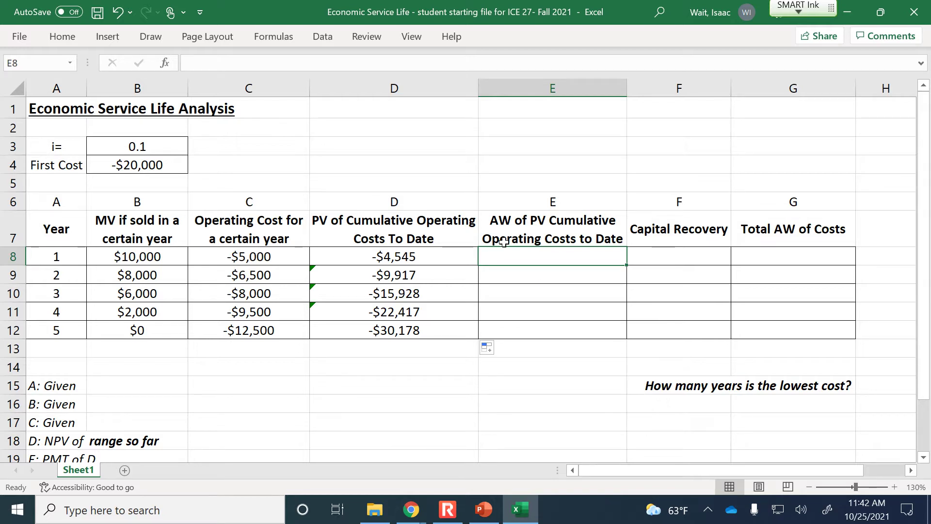
type("=")
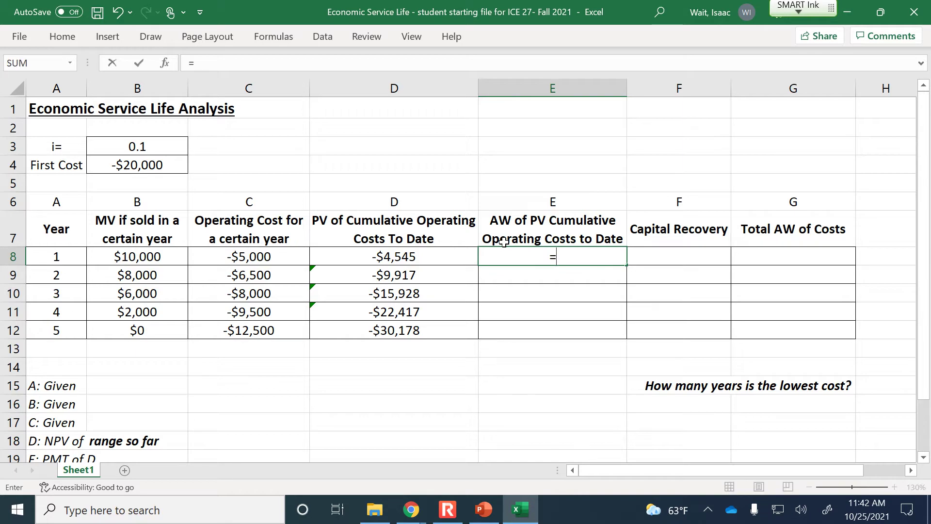
key("Escape")
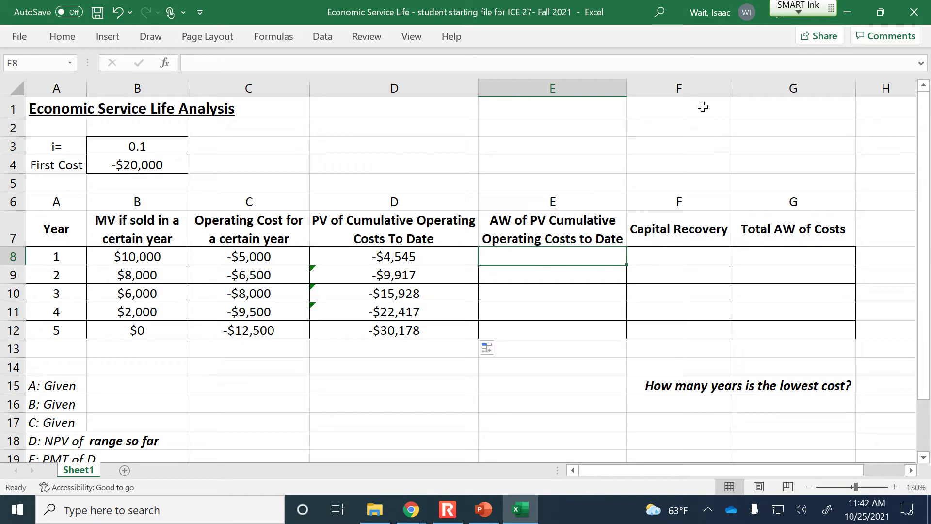
left_click(407, 255)
left_click(543, 266)
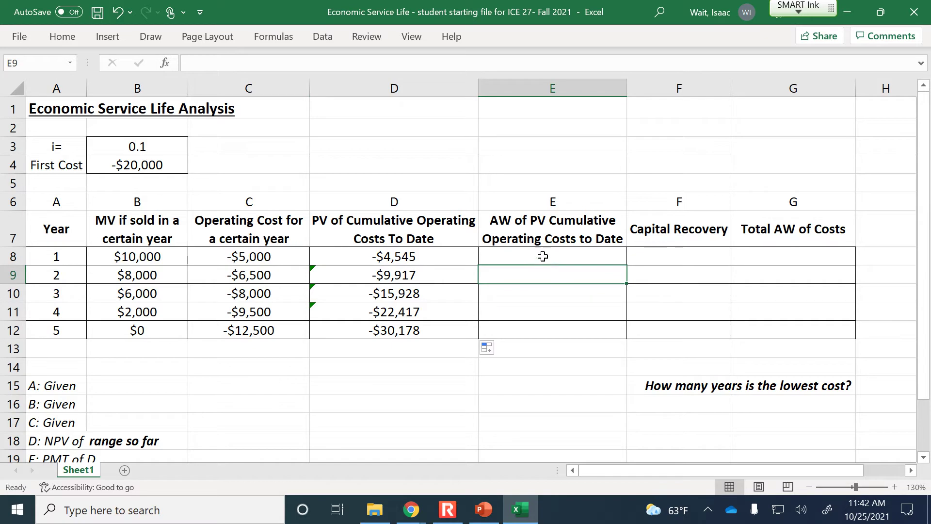
Calculate the year 1 annual worth of operating costs in E8 with =PMT($B$3,A8,-D8), keeping the rate reference absolute
left_click(541, 255)
type("=pmt(")
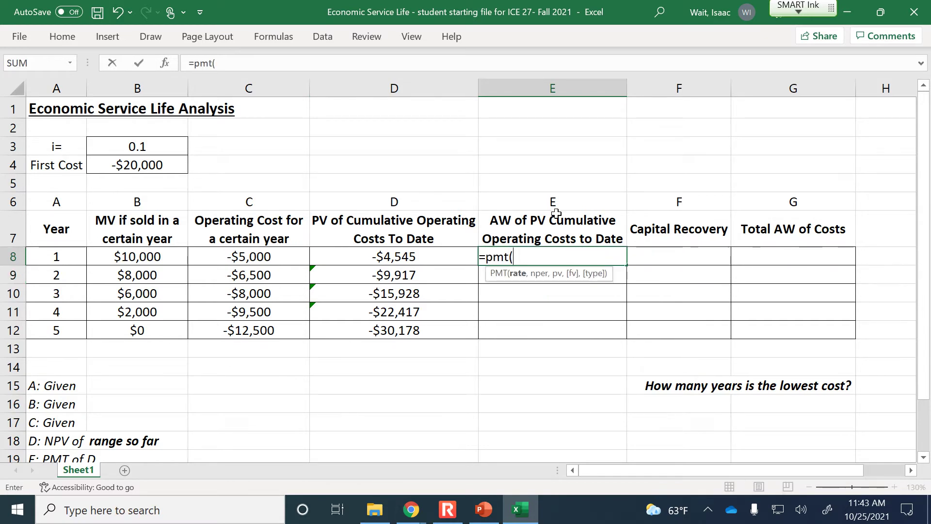
left_click(153, 151)
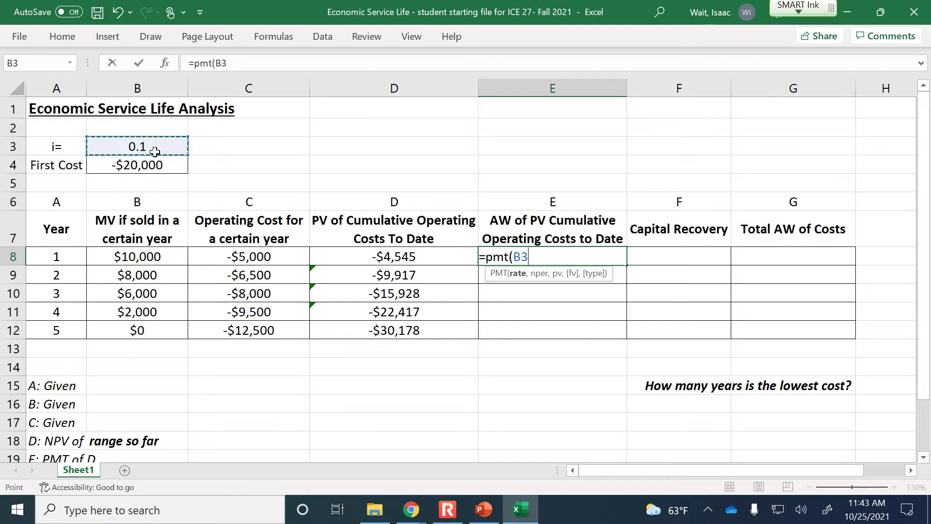
key("F4")
type(",")
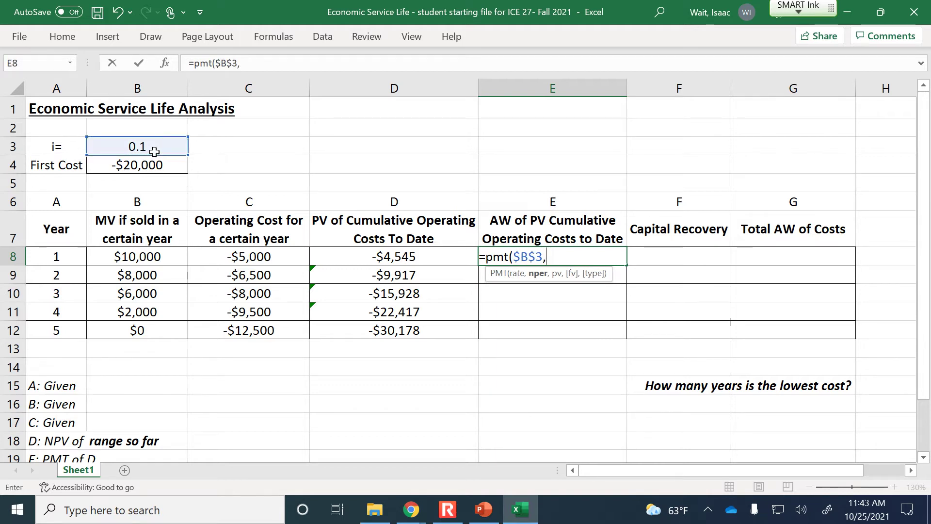
left_click(49, 255)
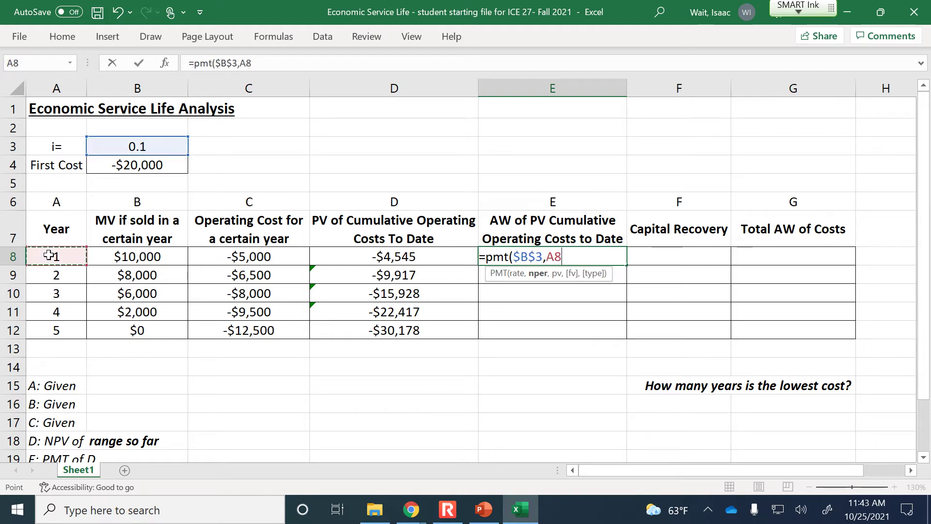
type(",")
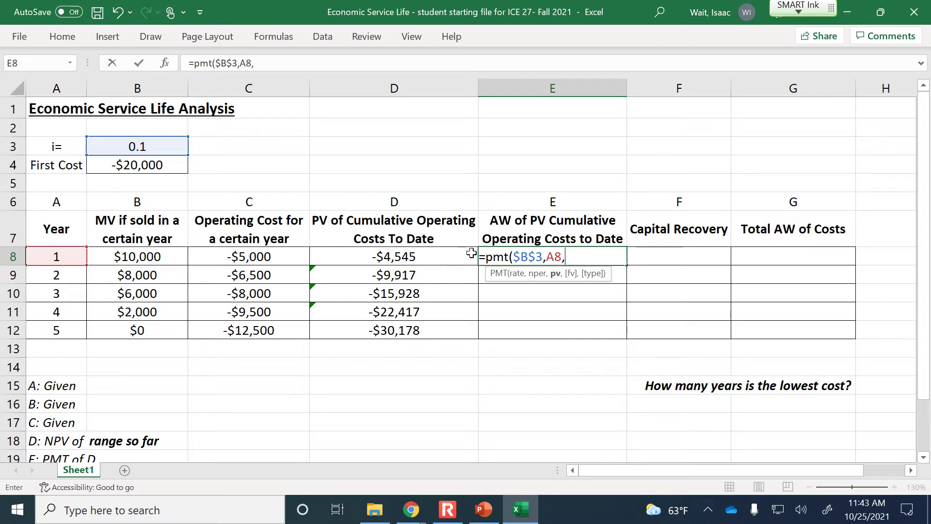
type("-")
left_click(446, 258)
key("Return")
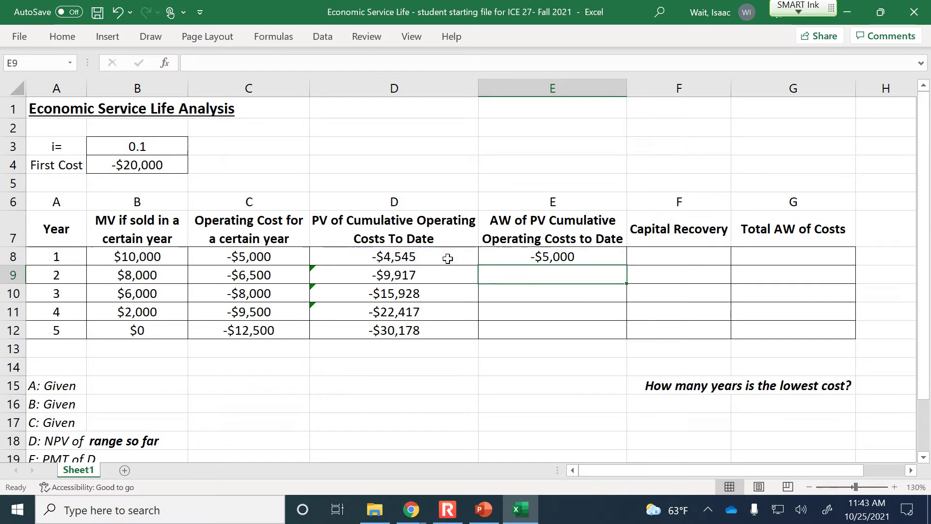
Fill the annual worth formula from E8 down through E12 for years 2 to 5
left_click(575, 256)
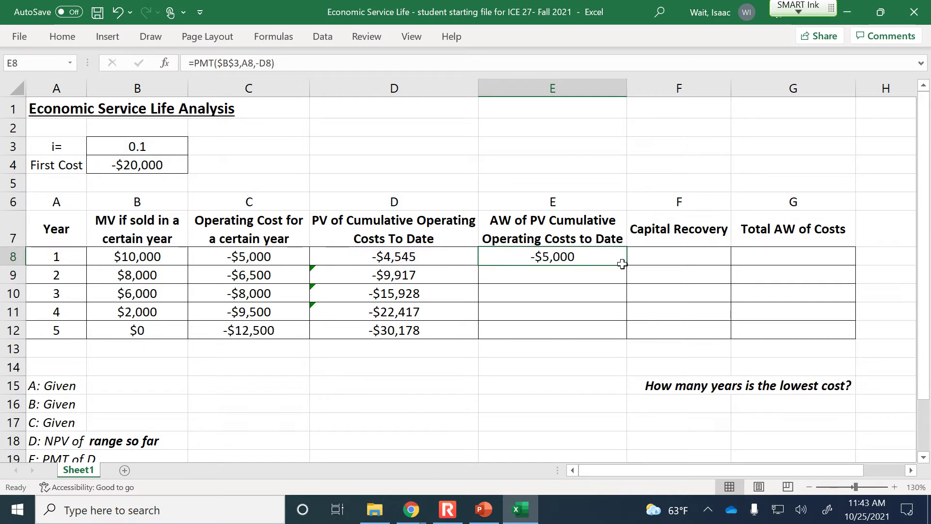
left_click_drag(625, 265, 602, 340)
left_click(555, 368)
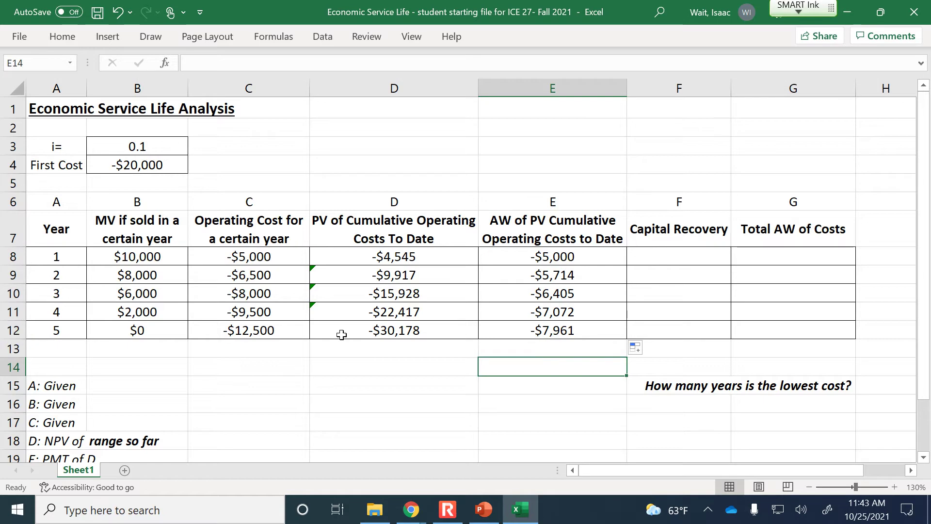
Review the five yearly operating costs in C8:C12 against the year 5 cumulative present value in D12
left_click(269, 252)
left_click(268, 272)
left_click(269, 292)
left_click(275, 312)
left_click(275, 327)
left_click(406, 335)
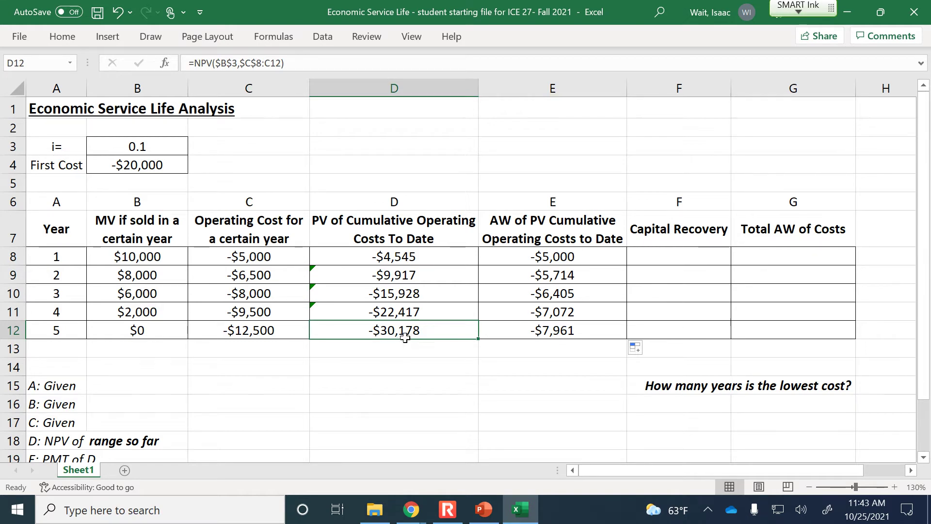
left_click_drag(283, 260, 282, 330)
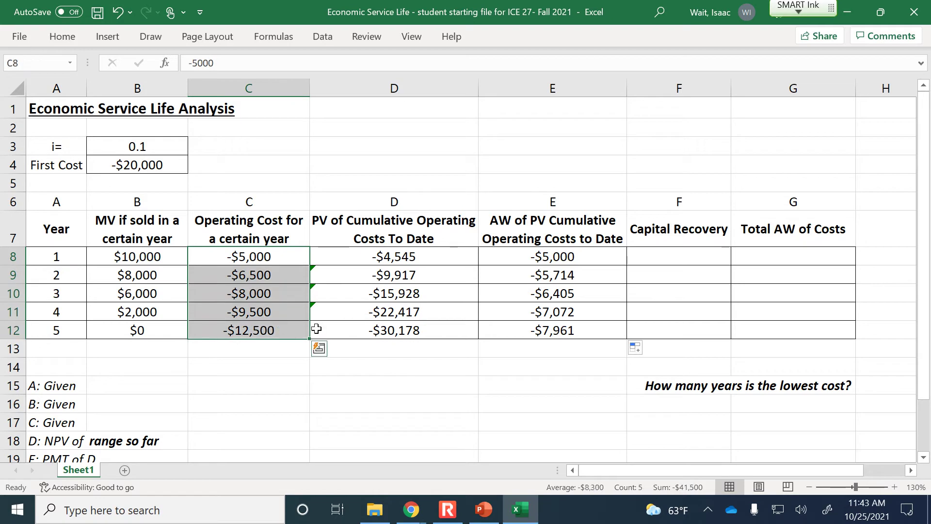
left_click(376, 330)
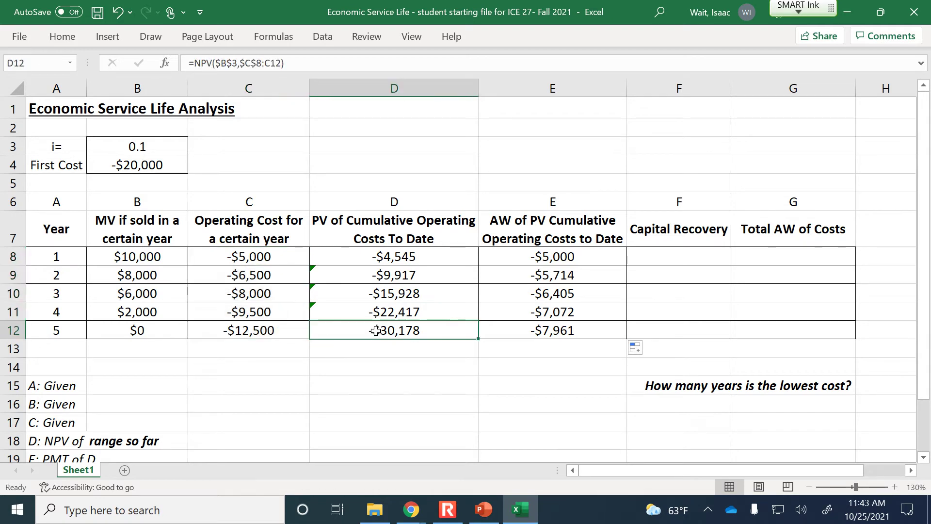
Compare the individual operating costs in C8:C12 with the equivalent annual worth figures in E10:E12
left_click(275, 258)
left_click(274, 275)
left_click(273, 300)
left_click(271, 314)
left_click(279, 330)
left_click(595, 333)
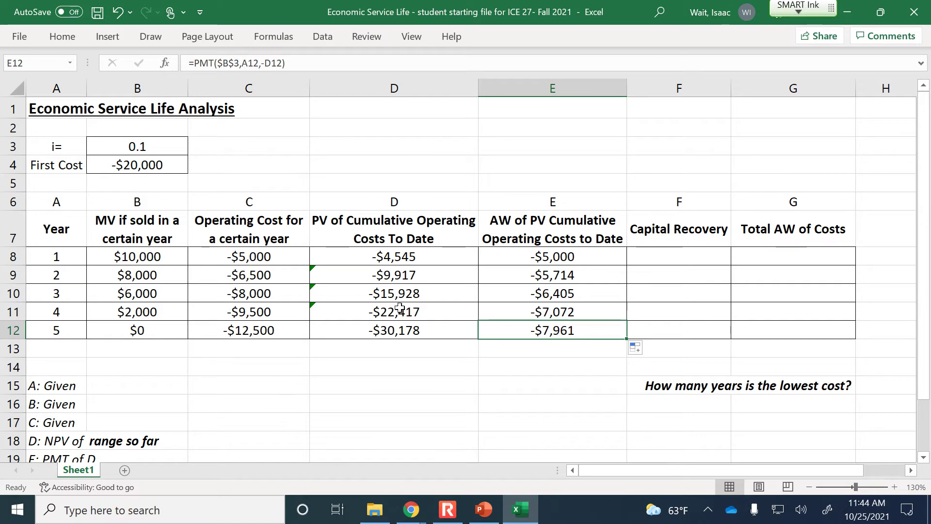
left_click(293, 260)
left_click(285, 275)
left_click(284, 294)
left_click(284, 314)
left_click(284, 323)
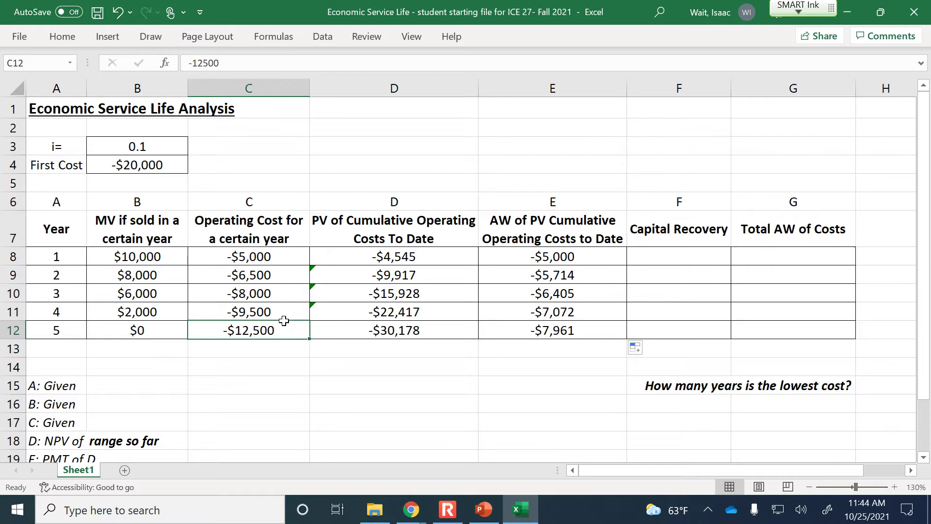
left_click(563, 334)
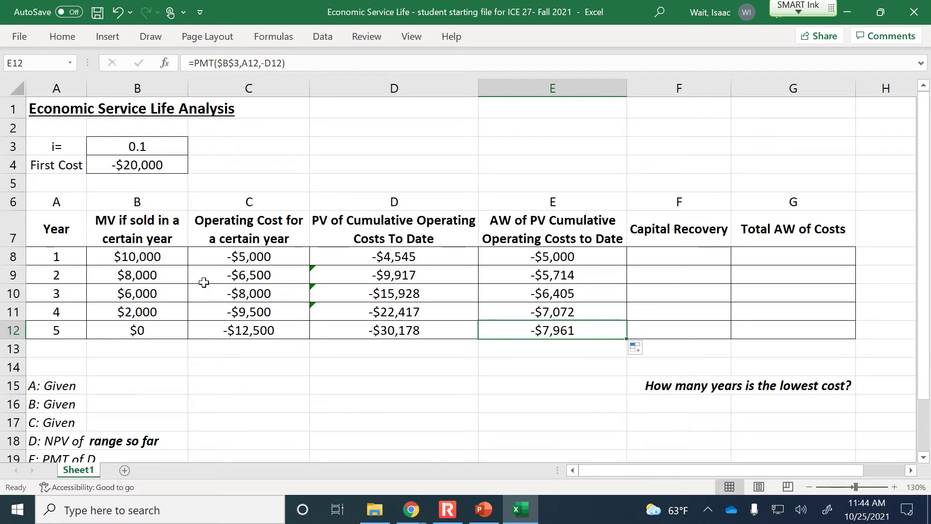
left_click(575, 293)
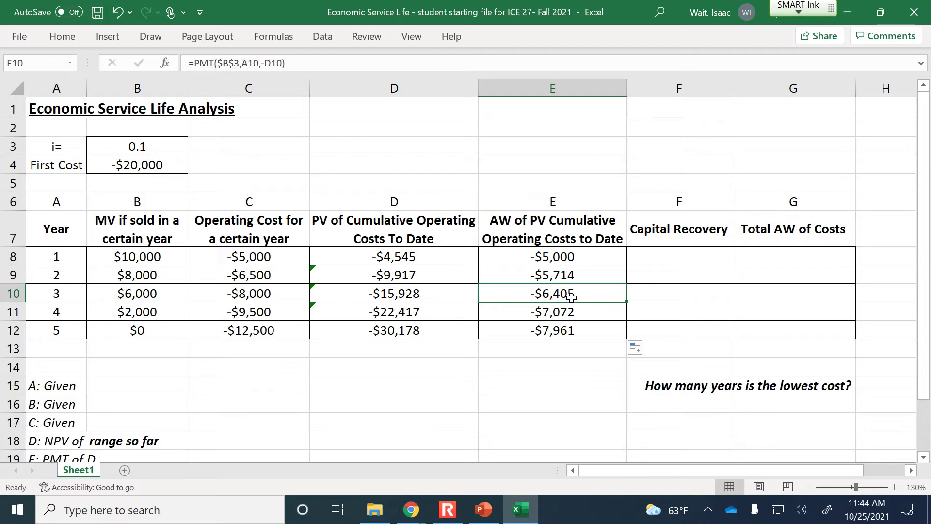
left_click(585, 310)
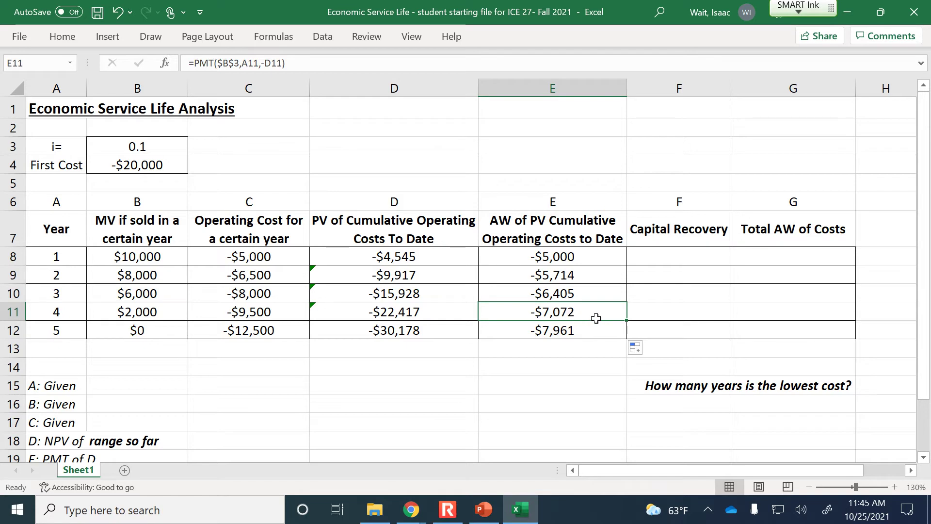
Calculate the year 1 capital recovery in F8 with =PMT($B$3,A8,-B4,-B8), keeping the rate reference absolute
left_click(685, 256)
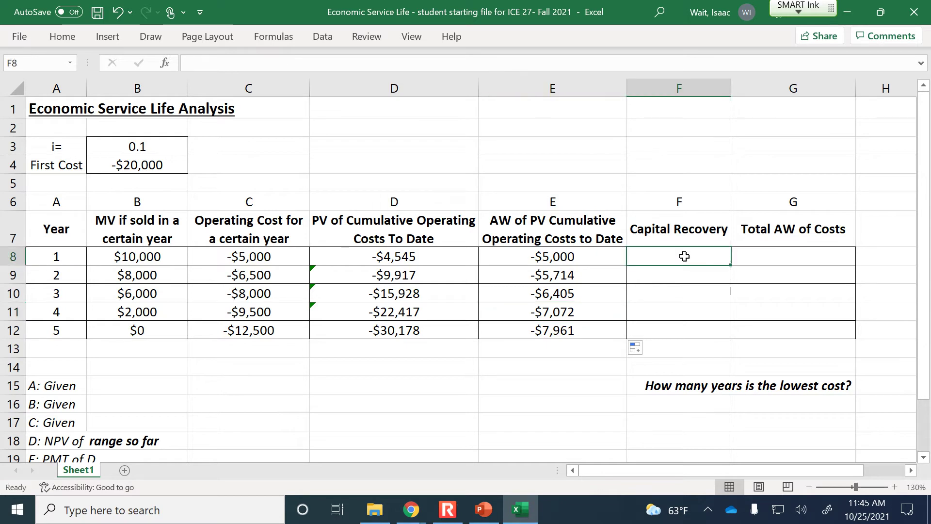
type("=pm")
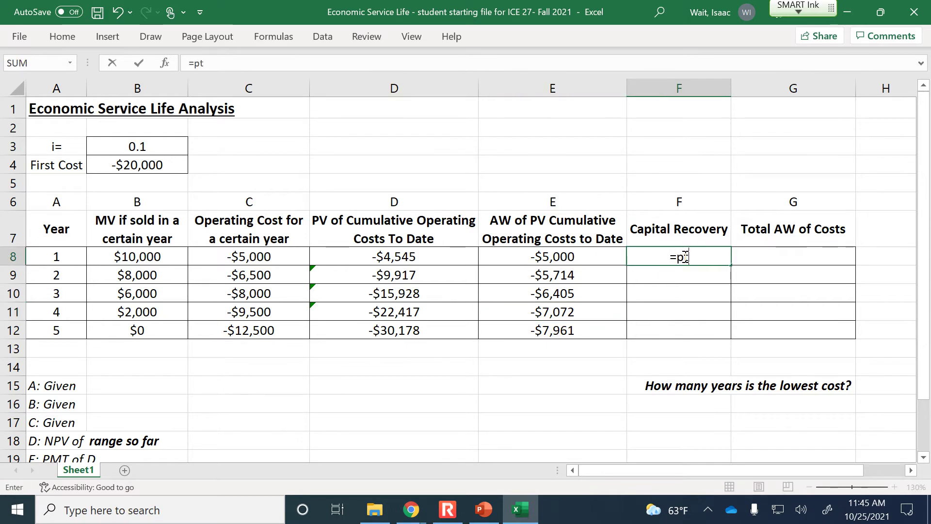
type("t(")
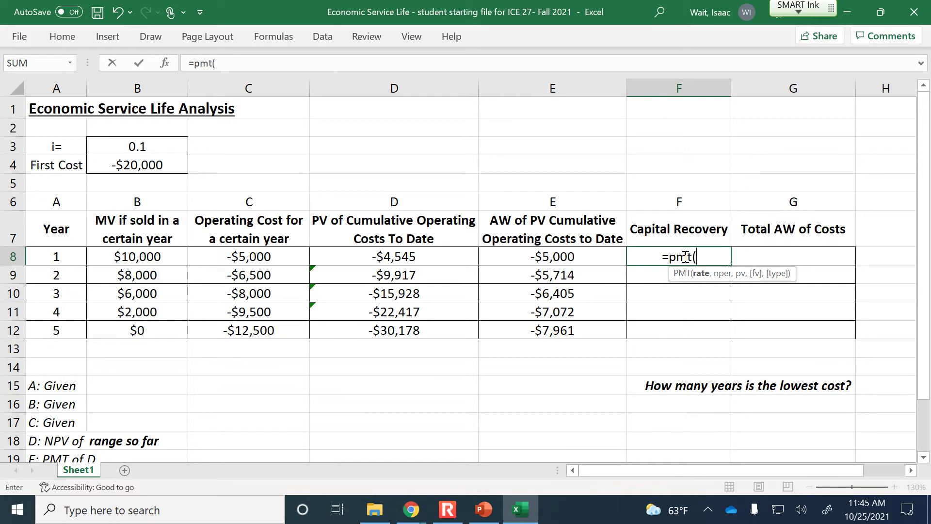
left_click(162, 141)
key("F4")
type(",")
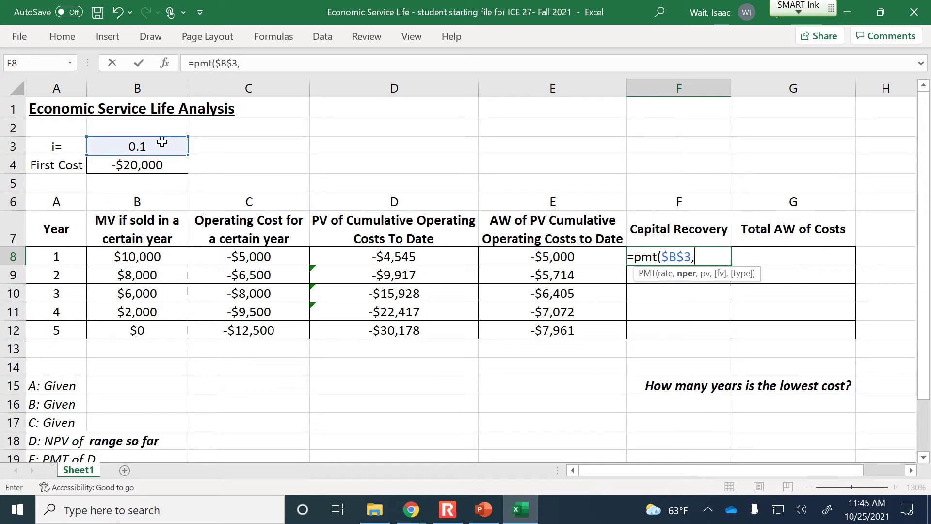
left_click(62, 251)
type(",-")
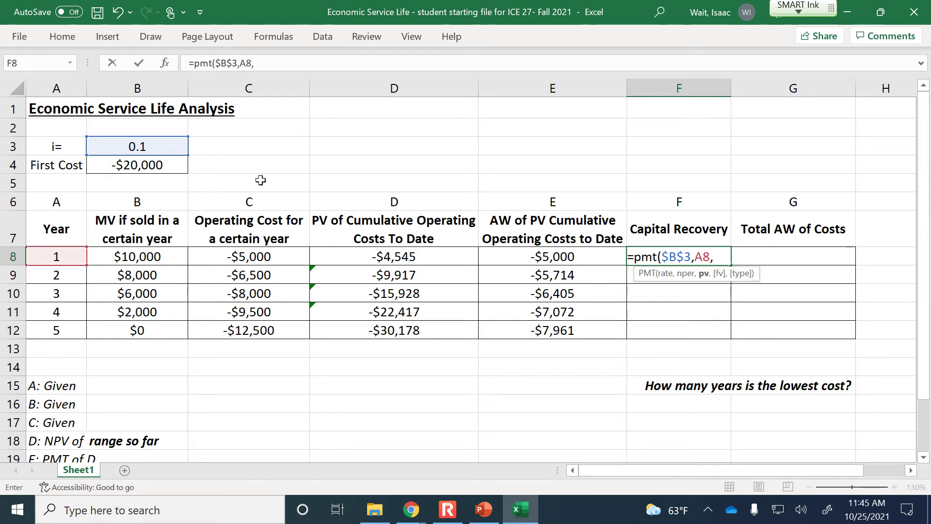
left_click(166, 168)
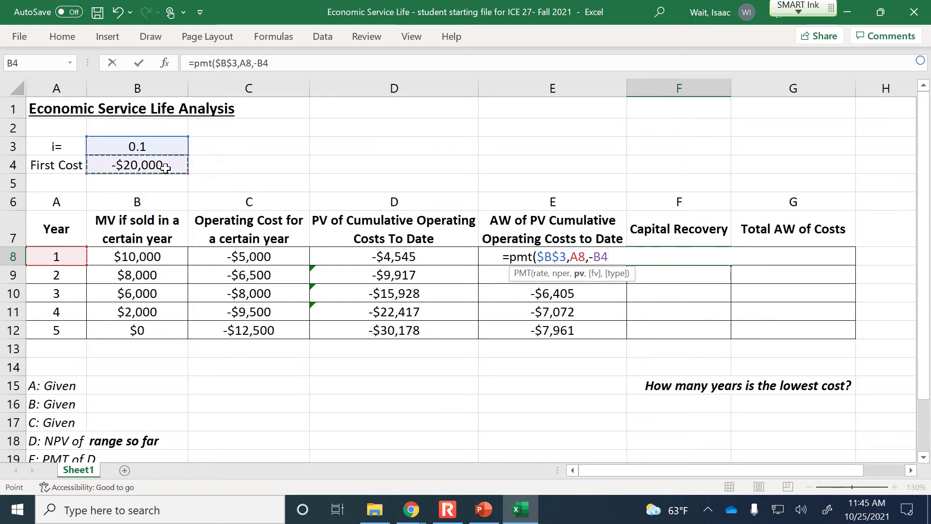
type(",")
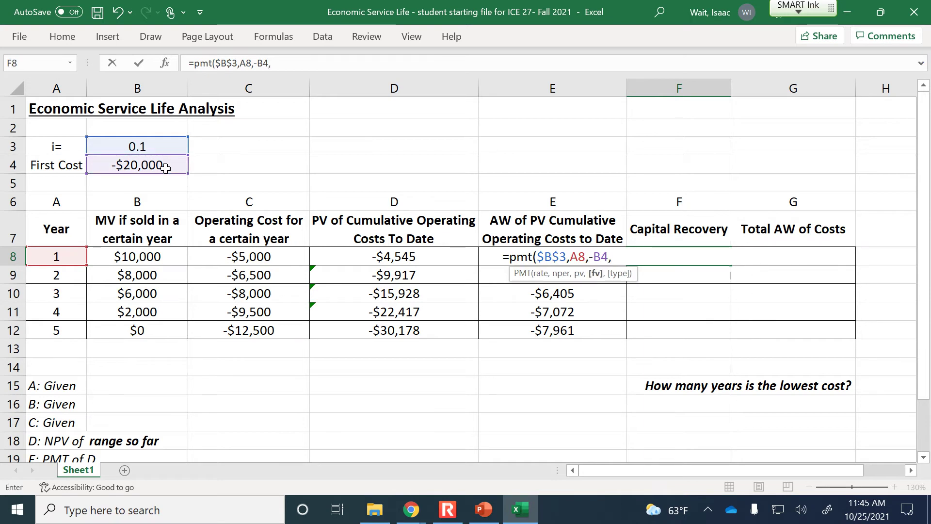
type("-")
left_click(156, 253)
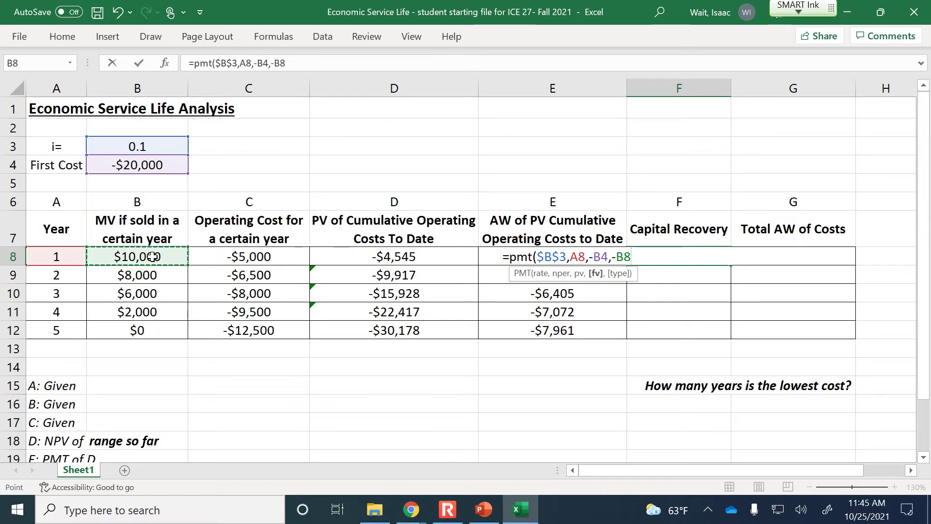
type(")")
key("Return")
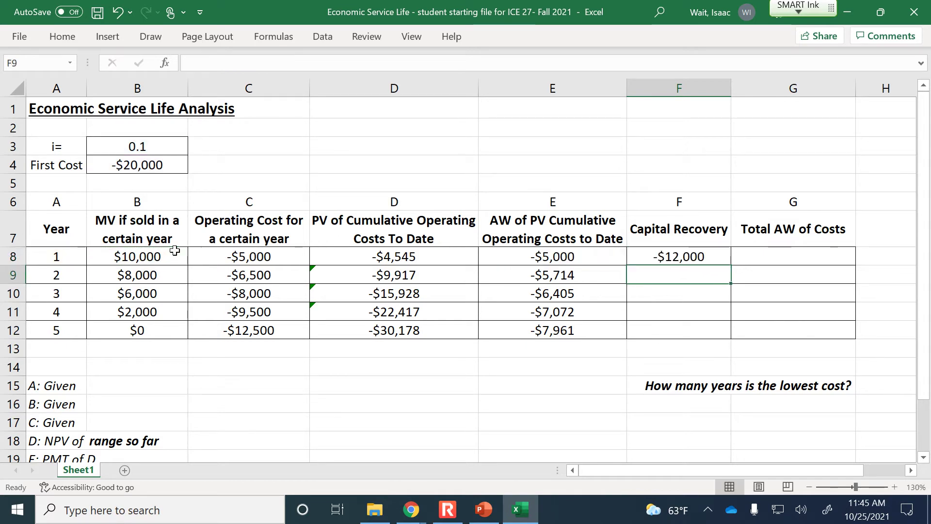
Check the F8 inputs in B4 and B8, and try to fill the capital recovery formula down through F12
left_click(712, 255)
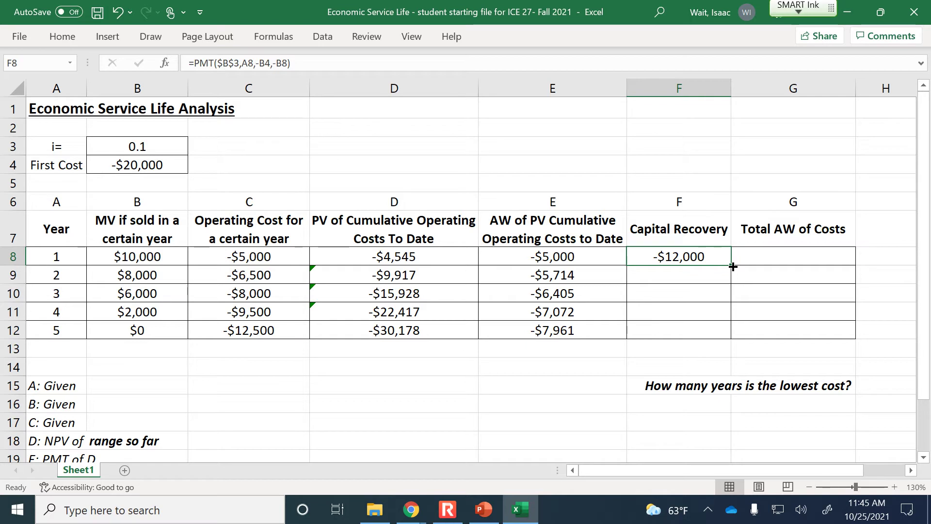
left_click(174, 166)
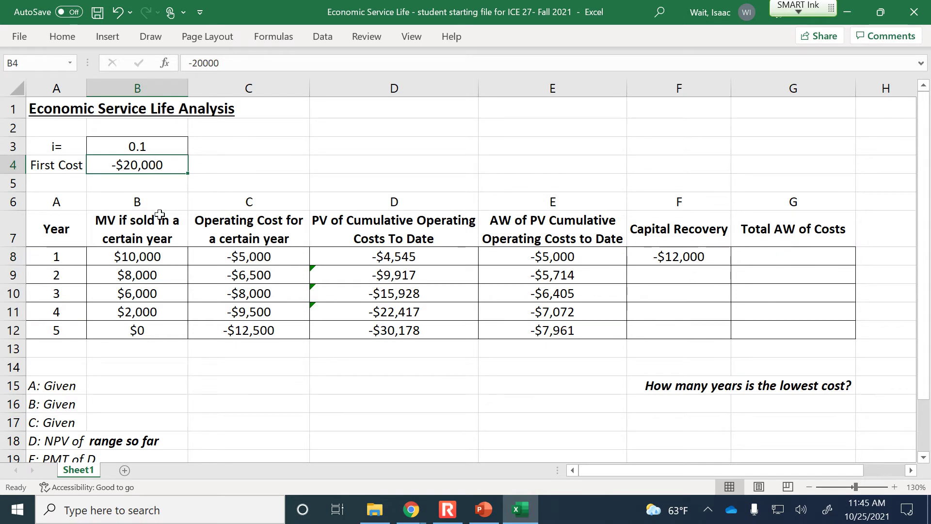
left_click(167, 262)
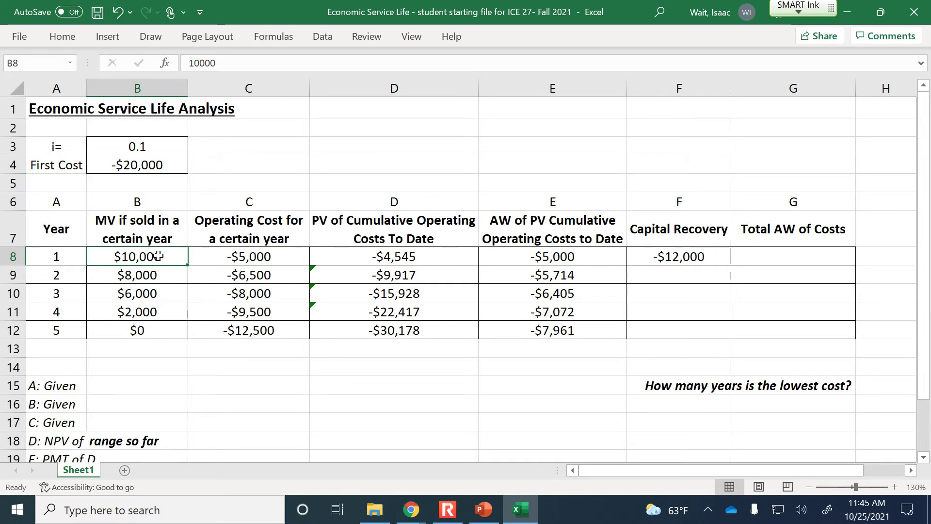
left_click(698, 257)
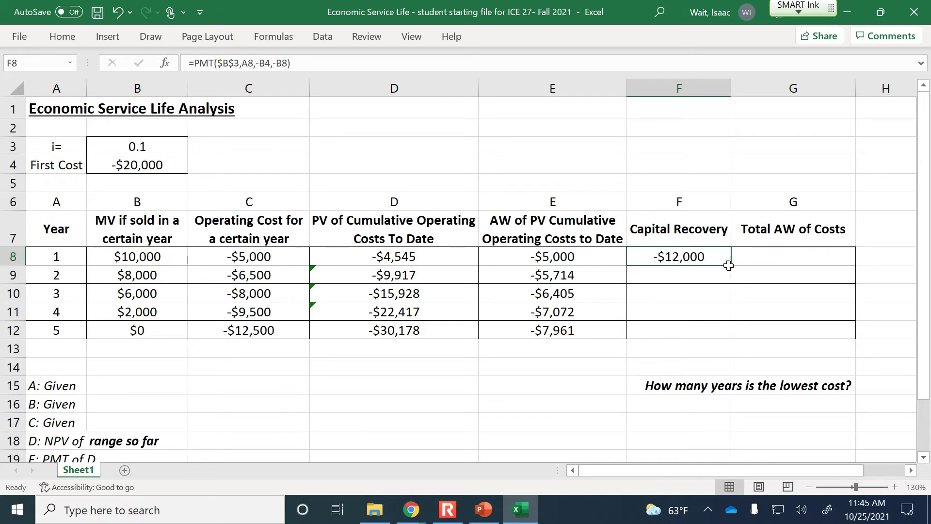
left_click_drag(731, 265, 720, 333)
Make the first cost reference absolute in the F8 capital recovery formula, giving =PMT($B$3,A8,-$B$4,-B8)
left_click(720, 261)
left_click(251, 66)
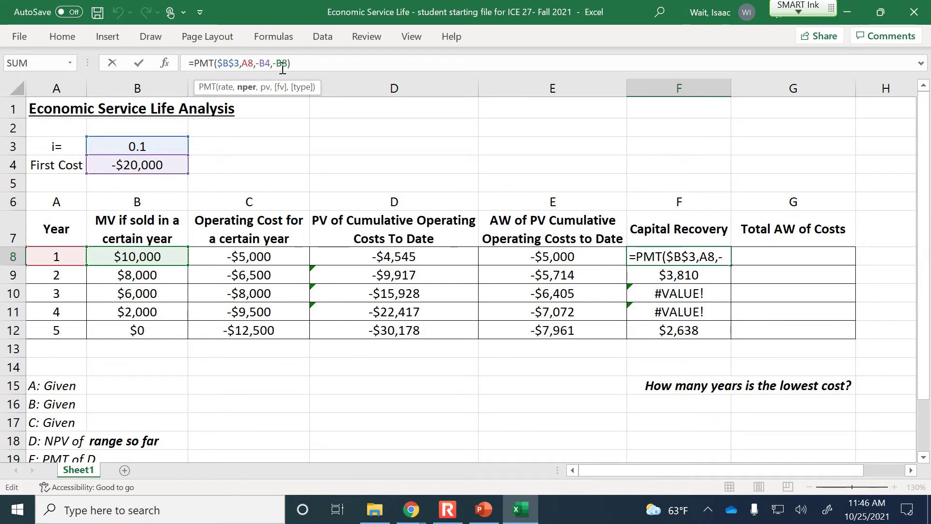
left_click(269, 67)
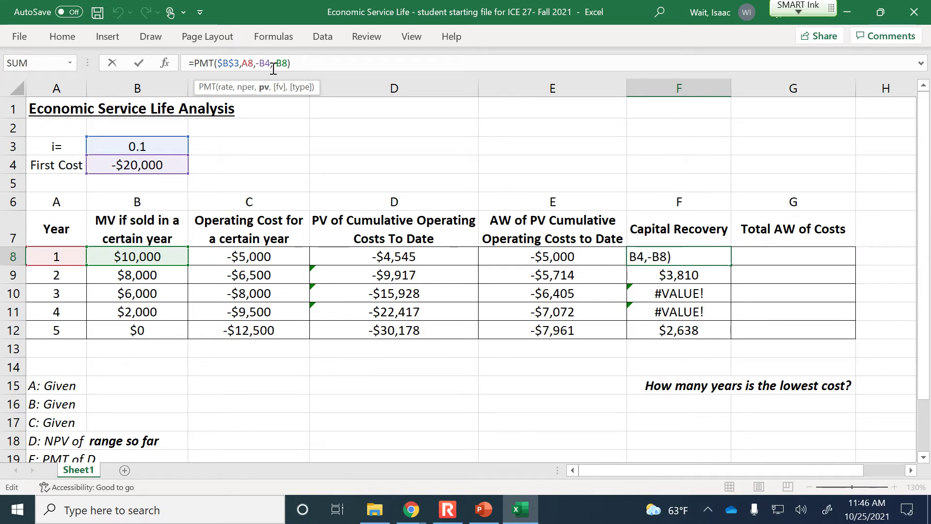
key("F4")
key("Return")
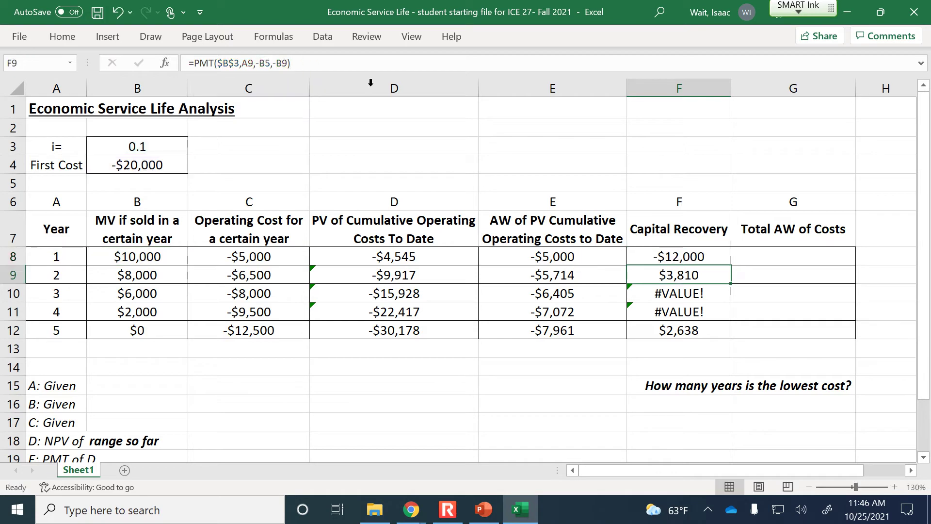
Fill the corrected capital recovery formula from F8 down through F12 and check the formulas in F9:F12
left_click(712, 254)
left_click_drag(731, 265, 723, 333)
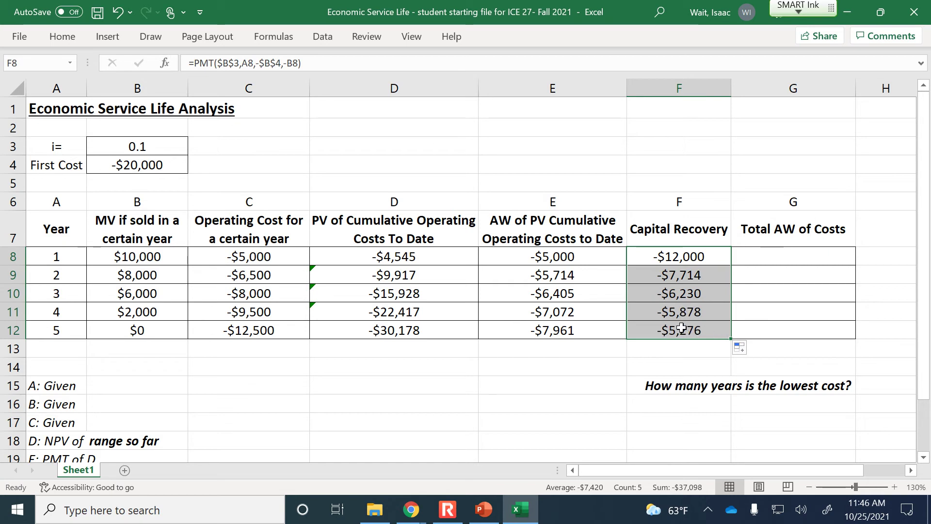
left_click(690, 275)
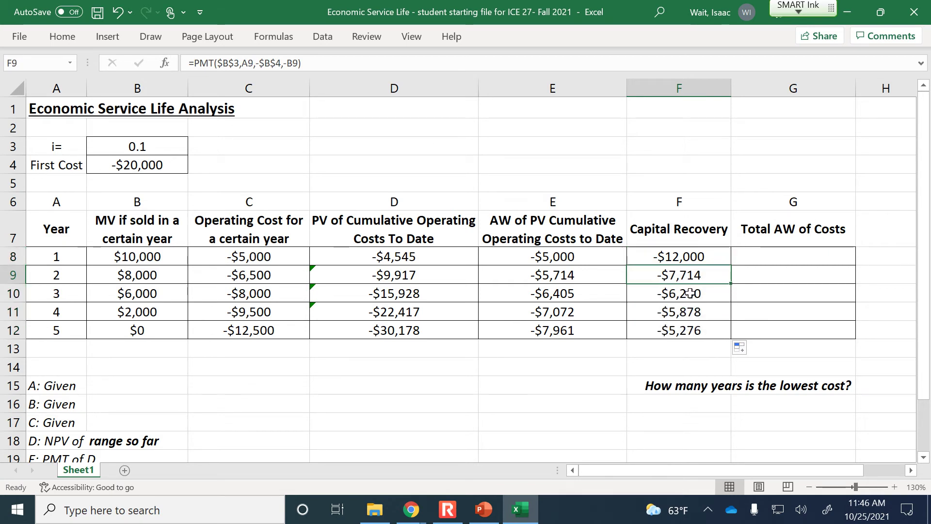
left_click(688, 294)
left_click(691, 311)
left_click(695, 329)
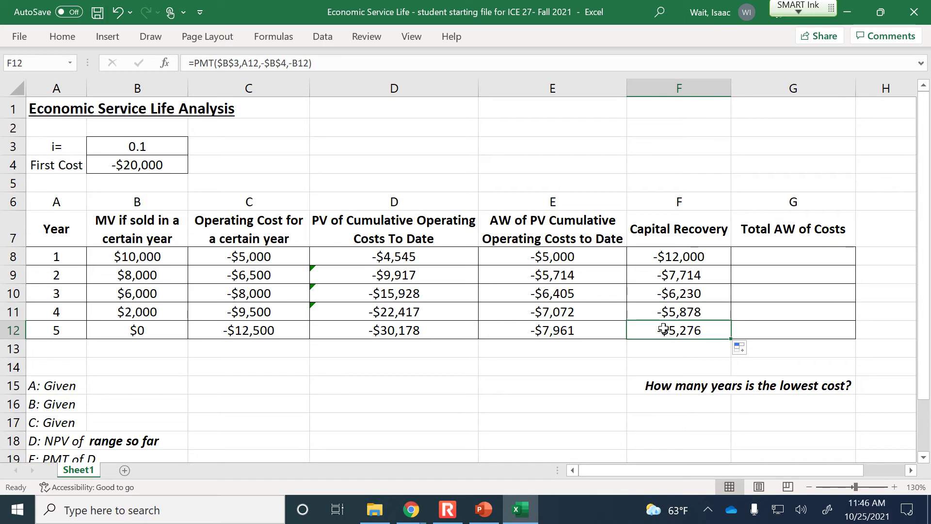
Switch to the PowerPoint class notes and compare the Annual Worth Curves slide with the worksheet's capital recovery figures
left_click(485, 518)
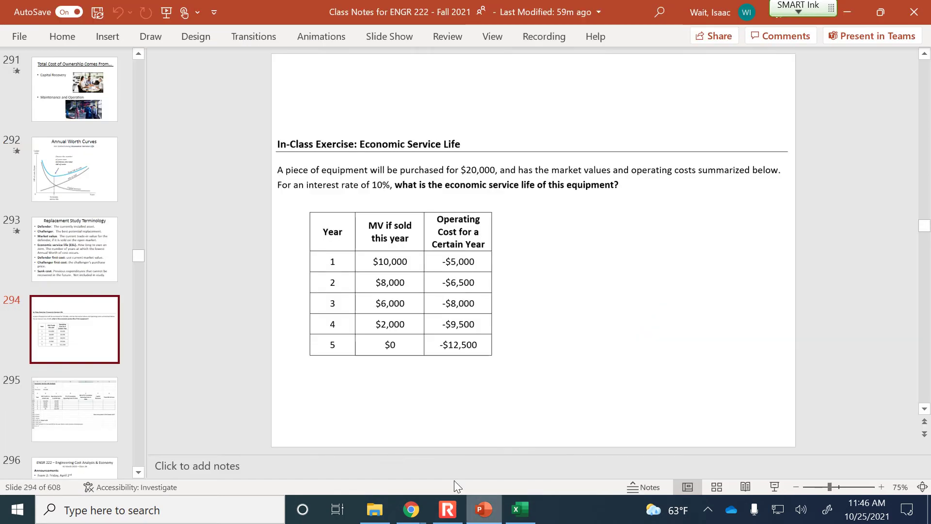
left_click(80, 172)
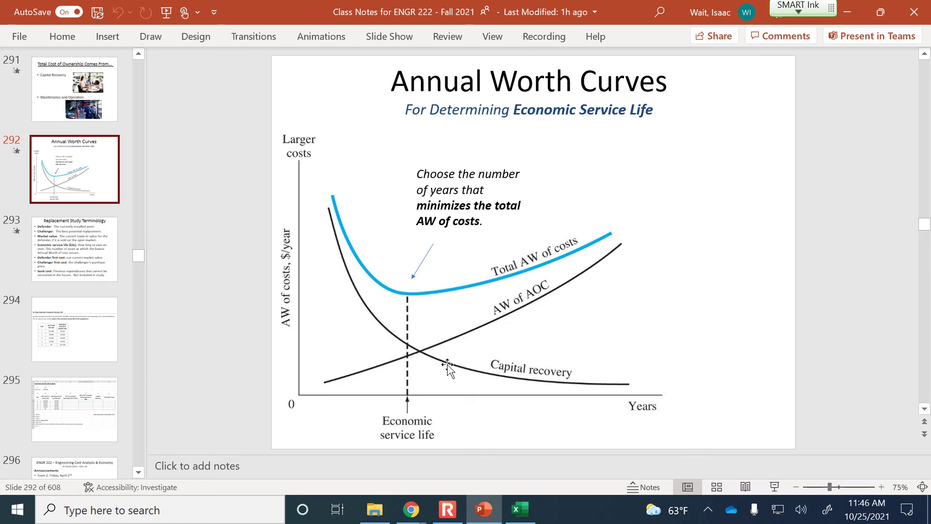
left_click(520, 509)
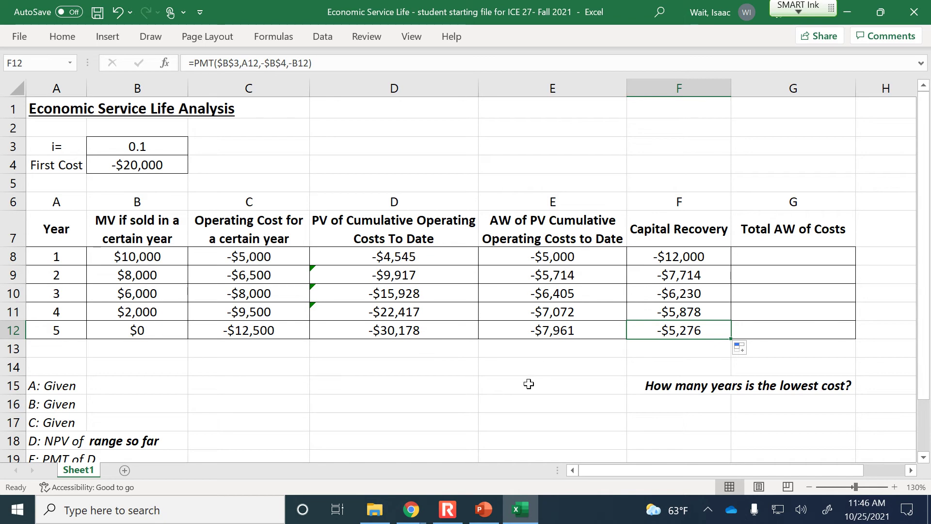
left_click(485, 509)
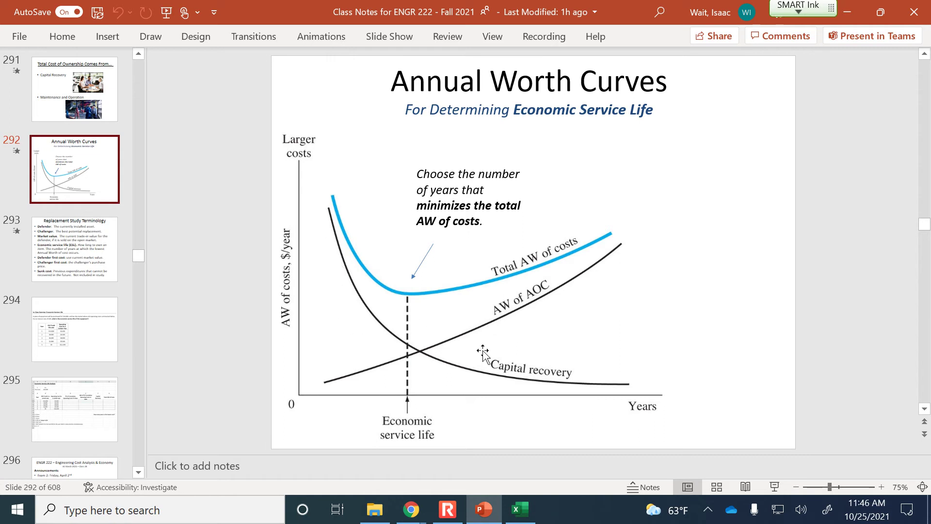
Back in Excel, calculate the year 1 total AW of costs in G8 with =E8+F8 and fill it down through G12
left_click(520, 509)
left_click(788, 255)
type("=")
key("Left")
key("Left")
key("Left")
key("Right")
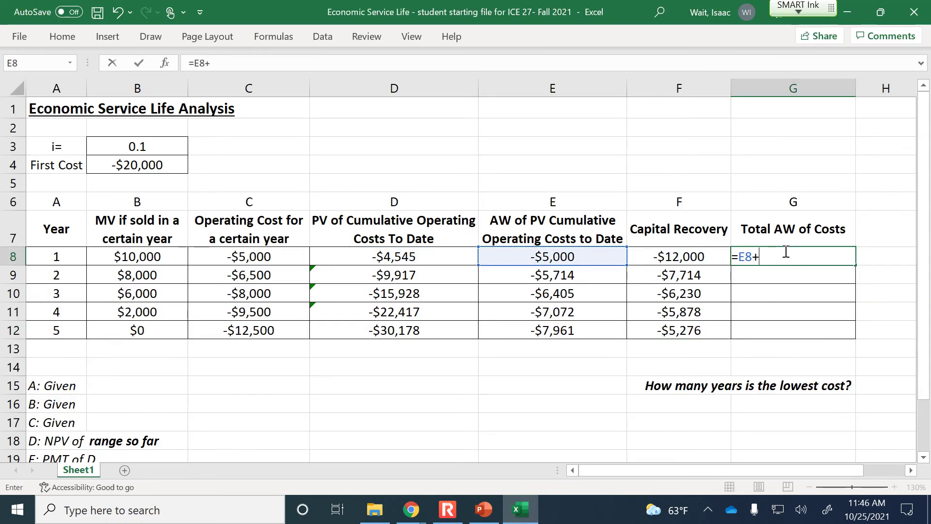
type("+")
key("Left")
key("Return")
left_click(789, 252)
left_click_drag(854, 291, 854, 330)
Mark the year 3 total AW of costs by entering "<- Lowest" in H10
left_click(866, 291)
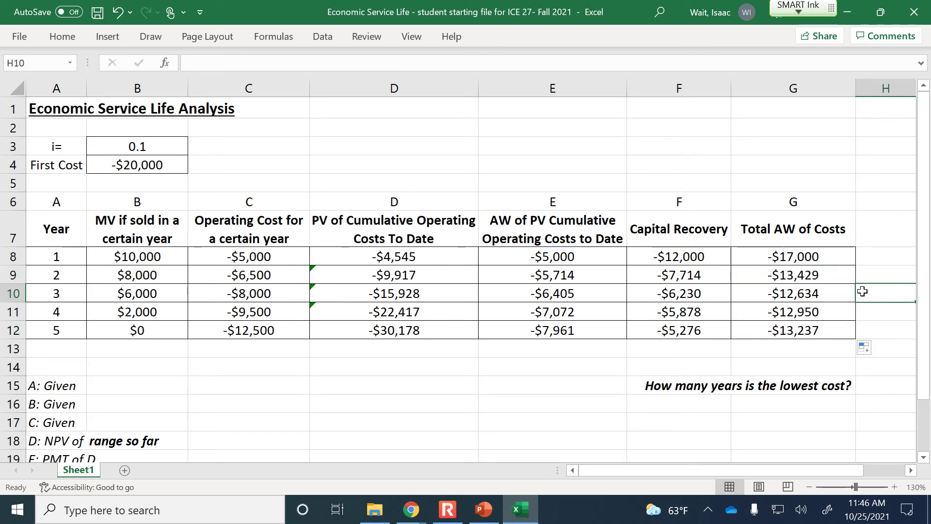
type("<")
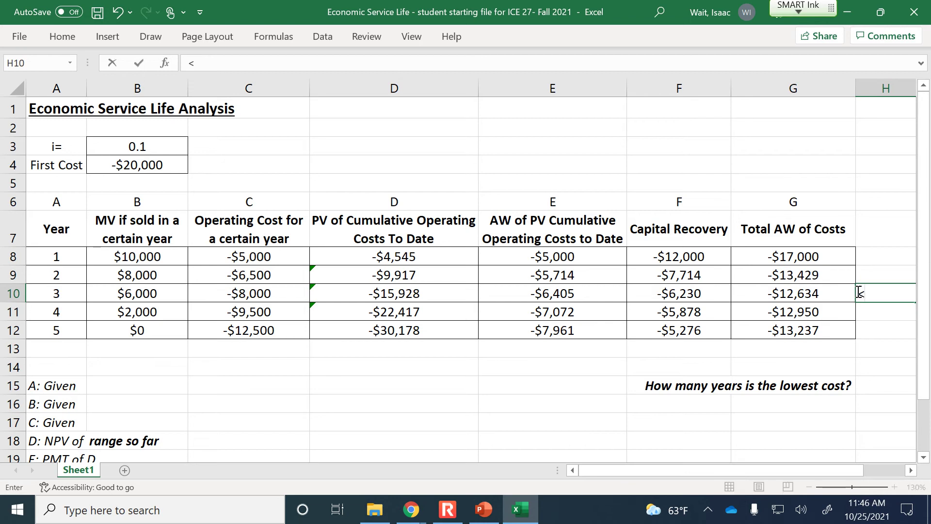
type("- Lowest")
key("Return")
Answer the question of how many years is the lowest cost by entering 3 in H15
key("Return")
key("Return")
key("Return")
key("Return")
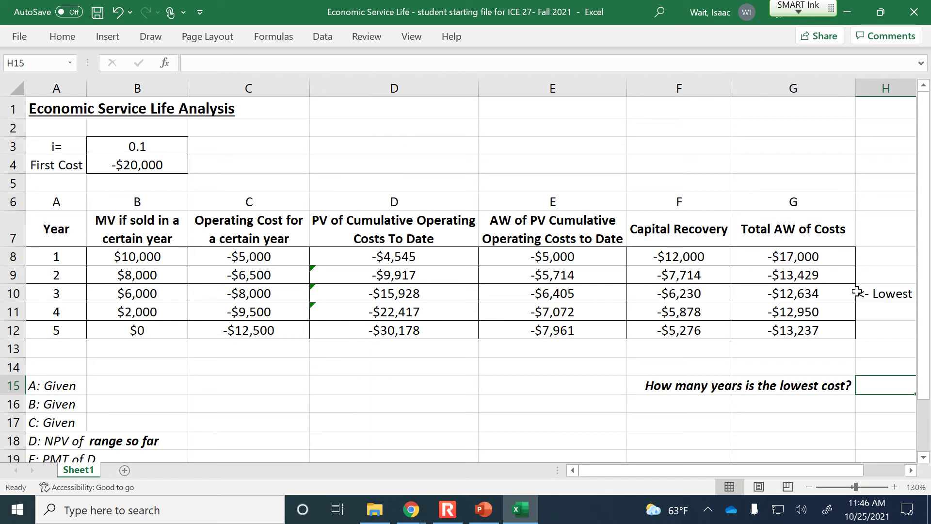
type("3")
key("Return")
key("Up")
Switch to PowerPoint to view the Annual Worth Curves slide for determining economic service life
left_click(481, 510)
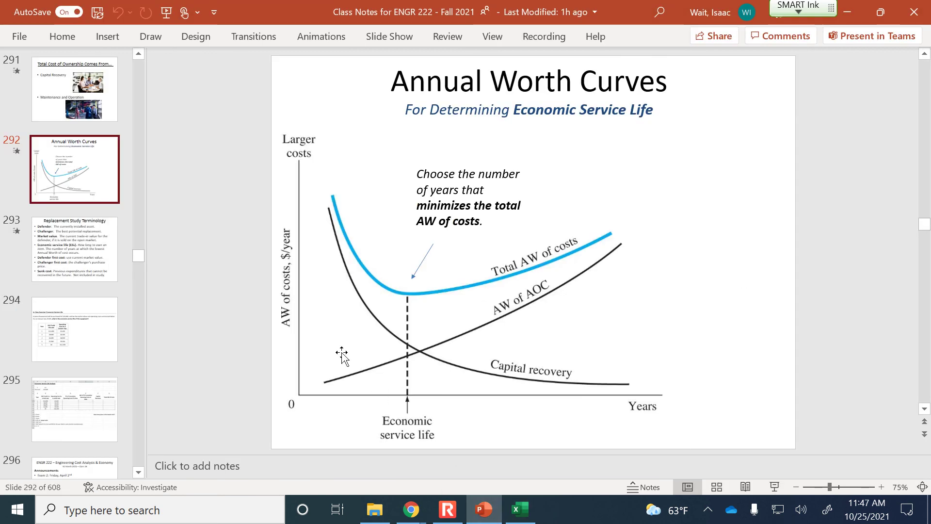